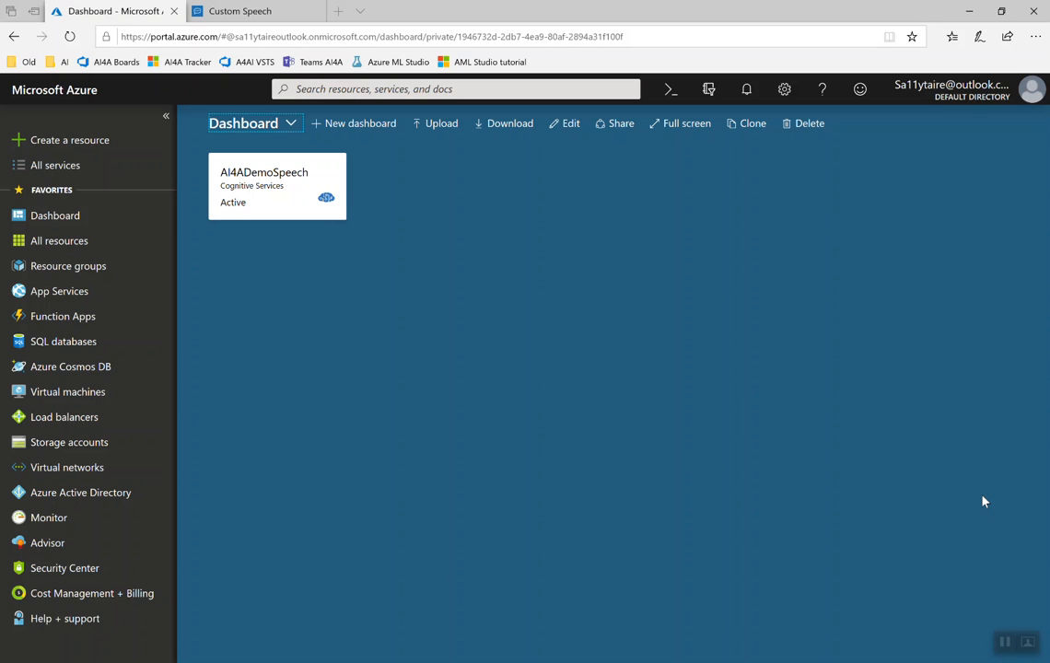
Step: Sign in to the Custom Speech portal with the previously used account and open the Adaptation Data page
left_click(266, 11)
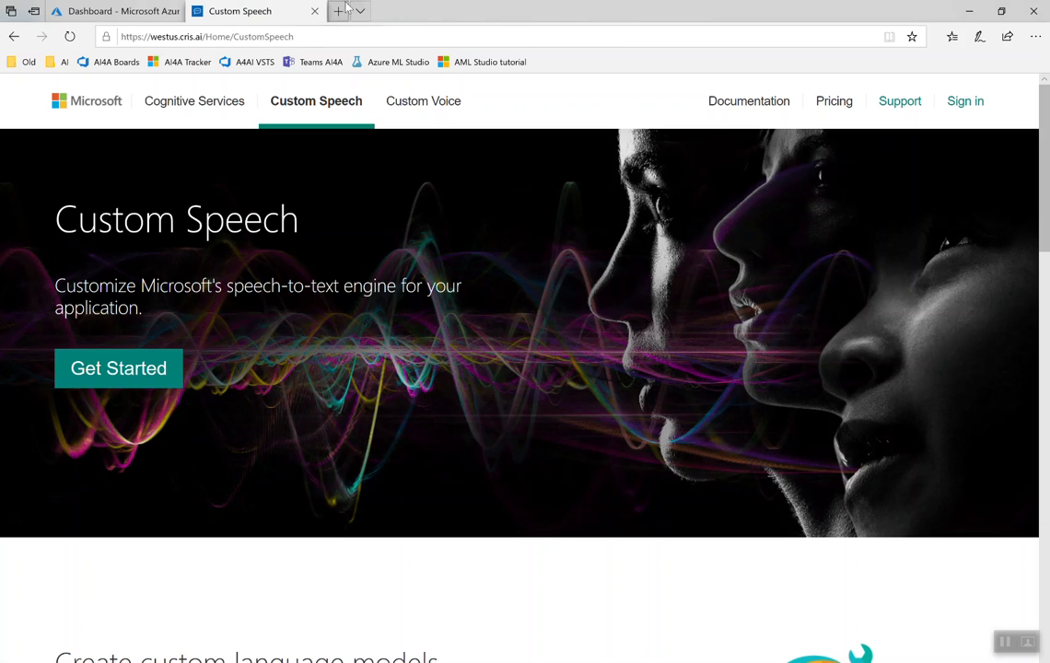
left_click(964, 100)
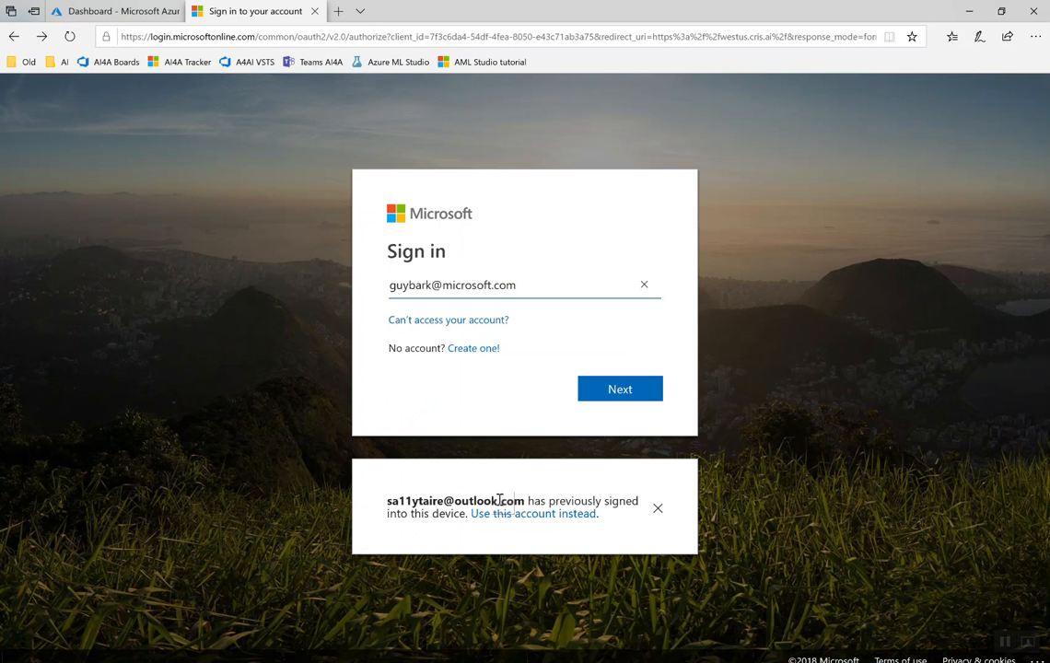
left_click(525, 515)
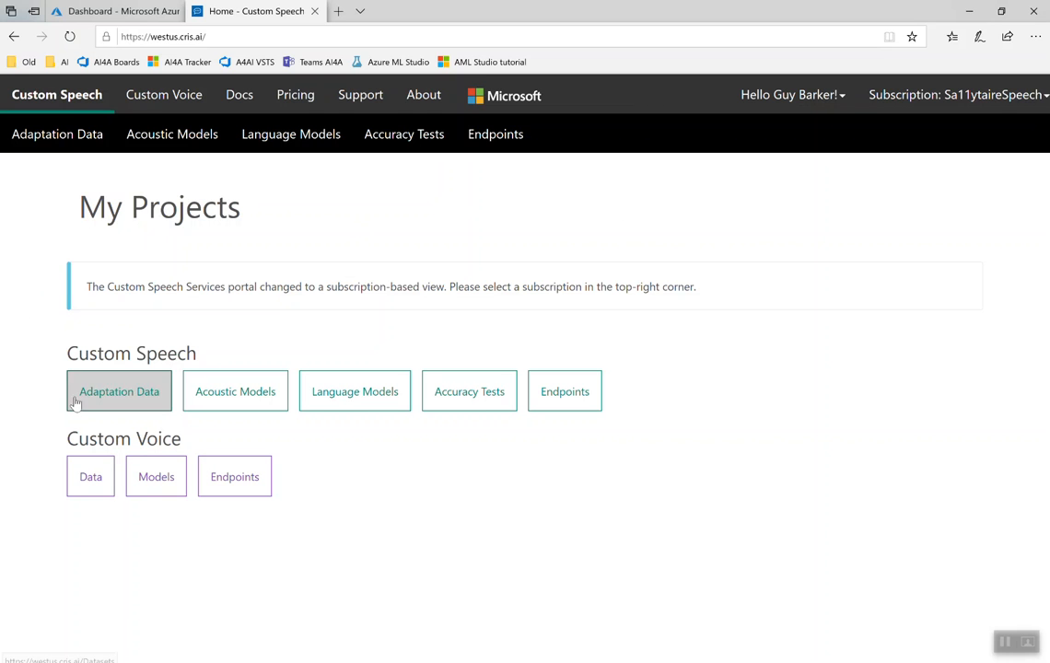
left_click(118, 396)
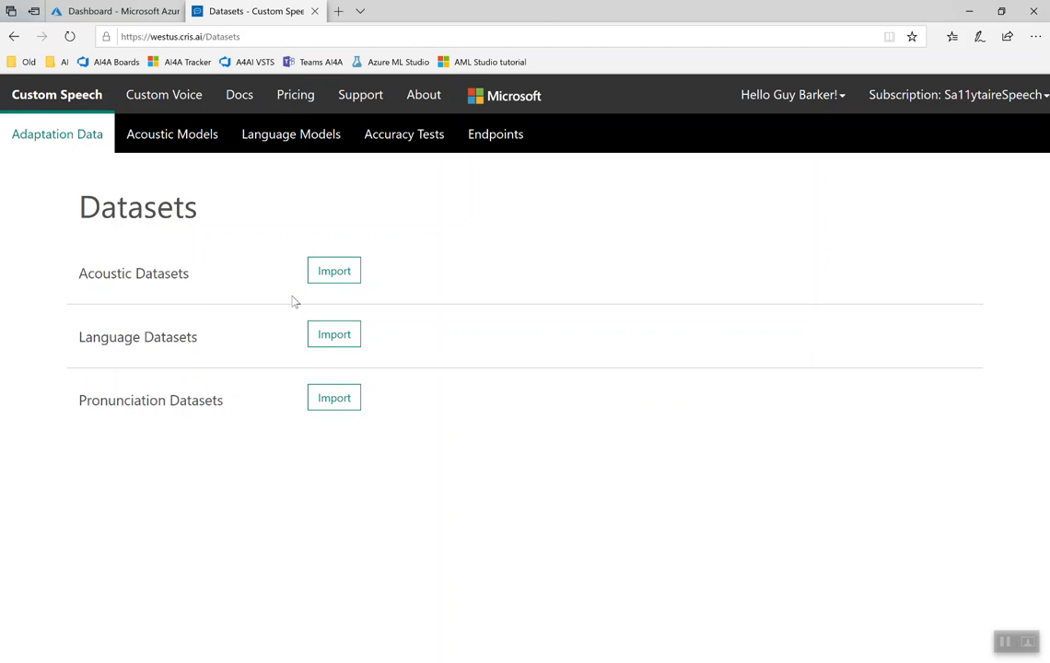
Step: Switch to File Explorer, review the contents of AI4ADemoTranscriptions.txt in the AcousticData folder, and return to the Datasets page in Edge
key("alt+Tab")
key("alt+Tab")
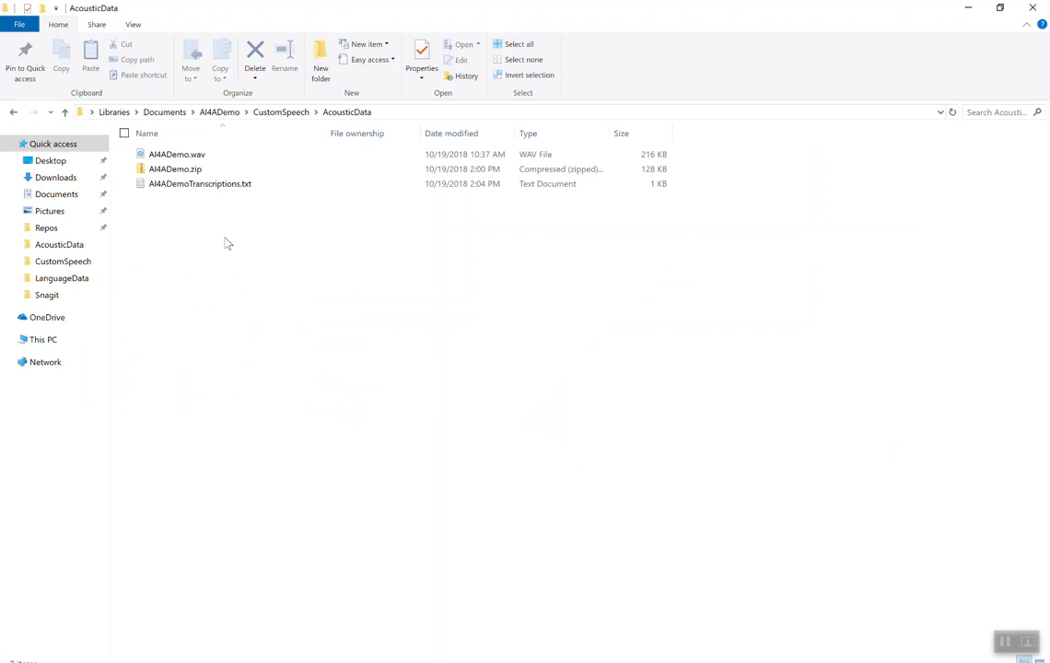
left_click(236, 187)
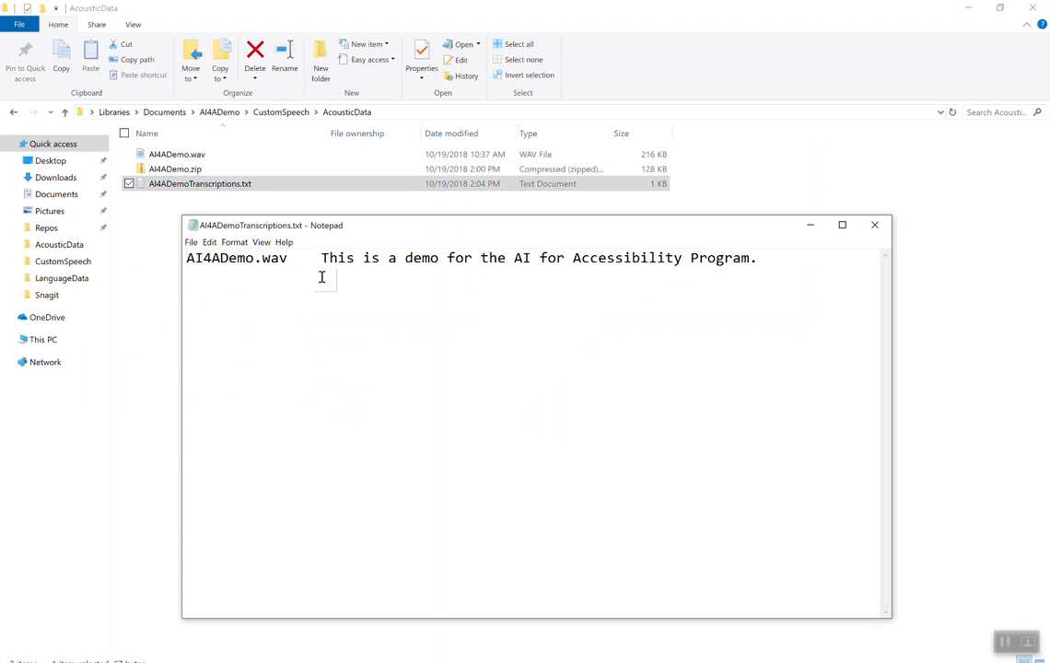
left_click(873, 226)
key("alt+Tab")
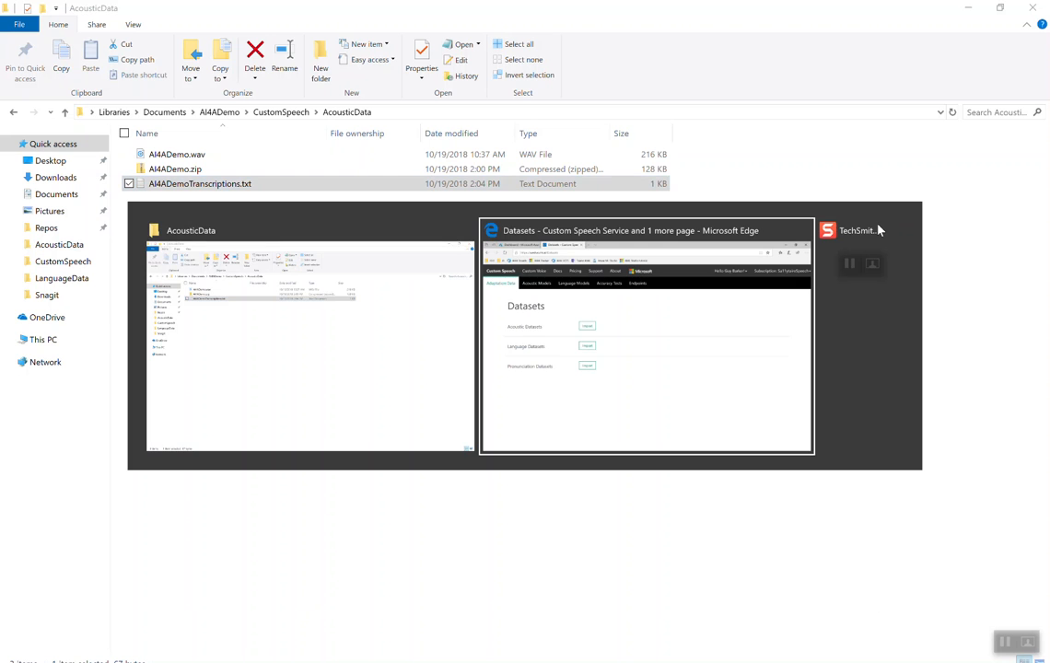
Step: Start an acoustic dataset import and name it AI4ADemoAcousticData
left_click(333, 272)
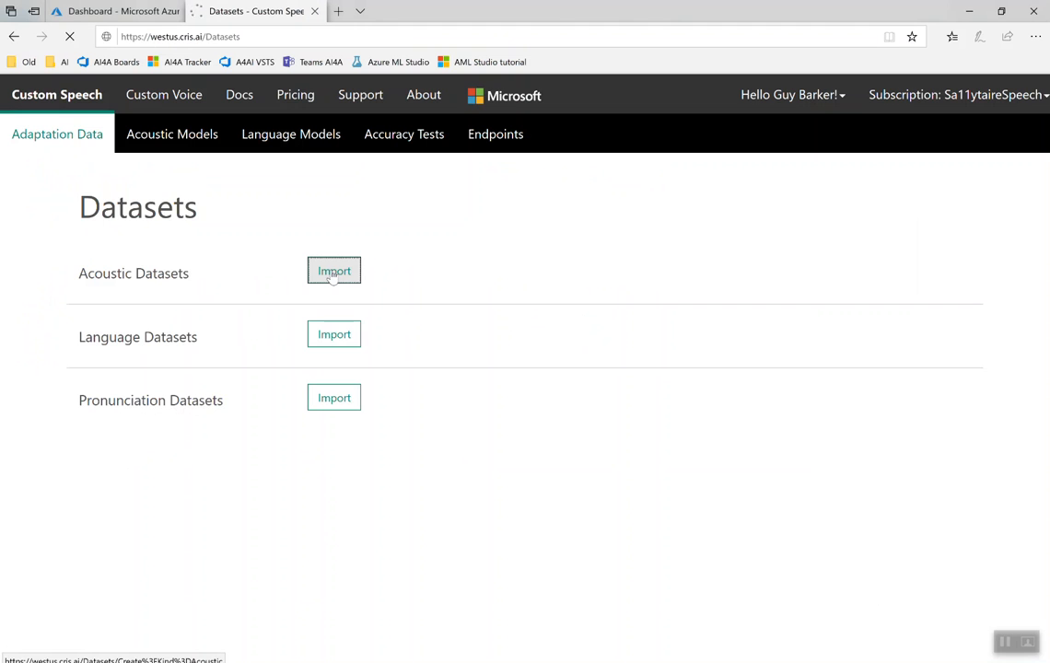
left_click(331, 270)
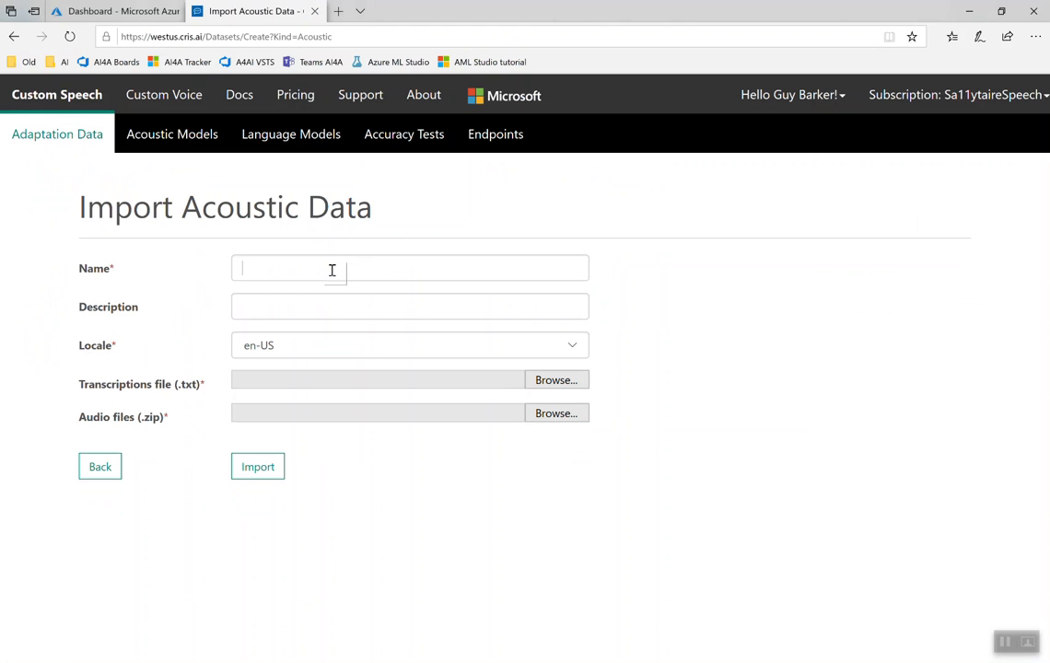
type("AI")
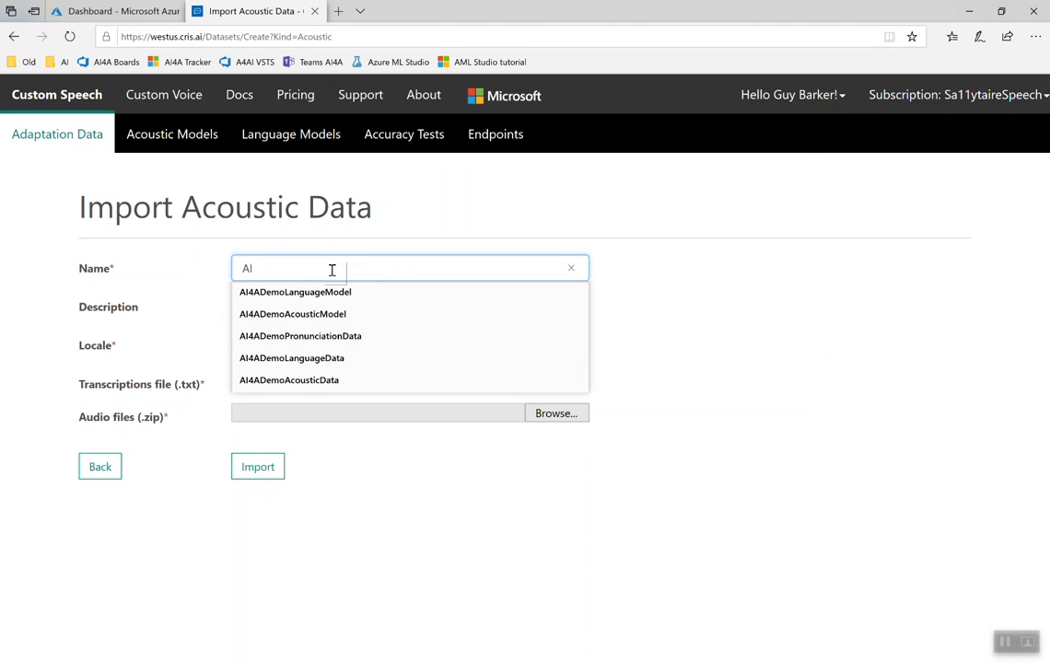
key("Down")
key("Down")
key("Down")
key("Down")
key("Down")
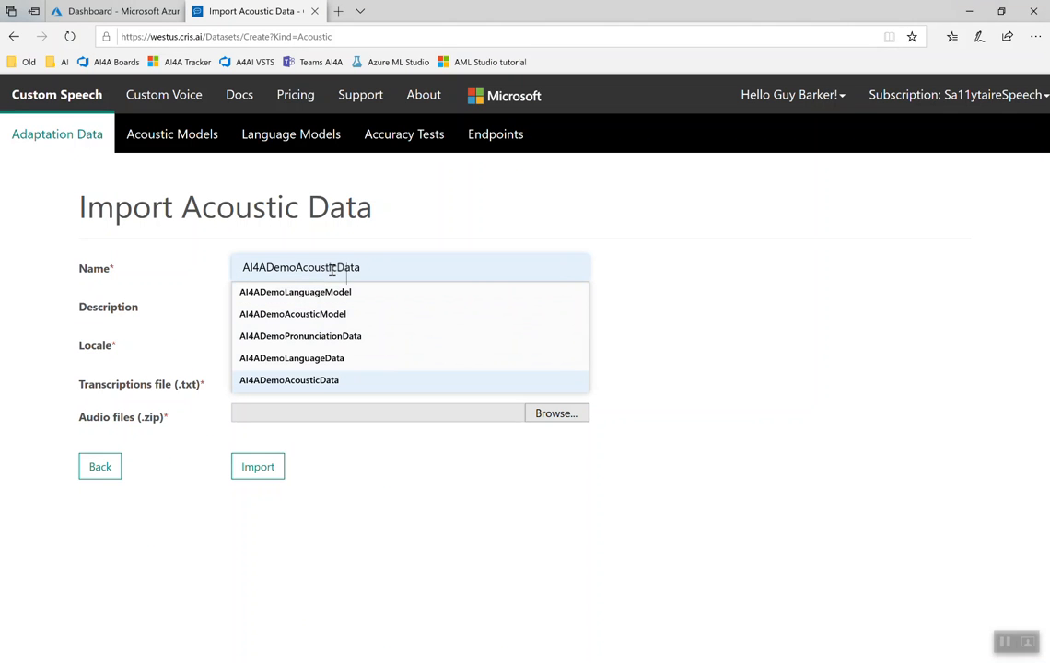
key("Return")
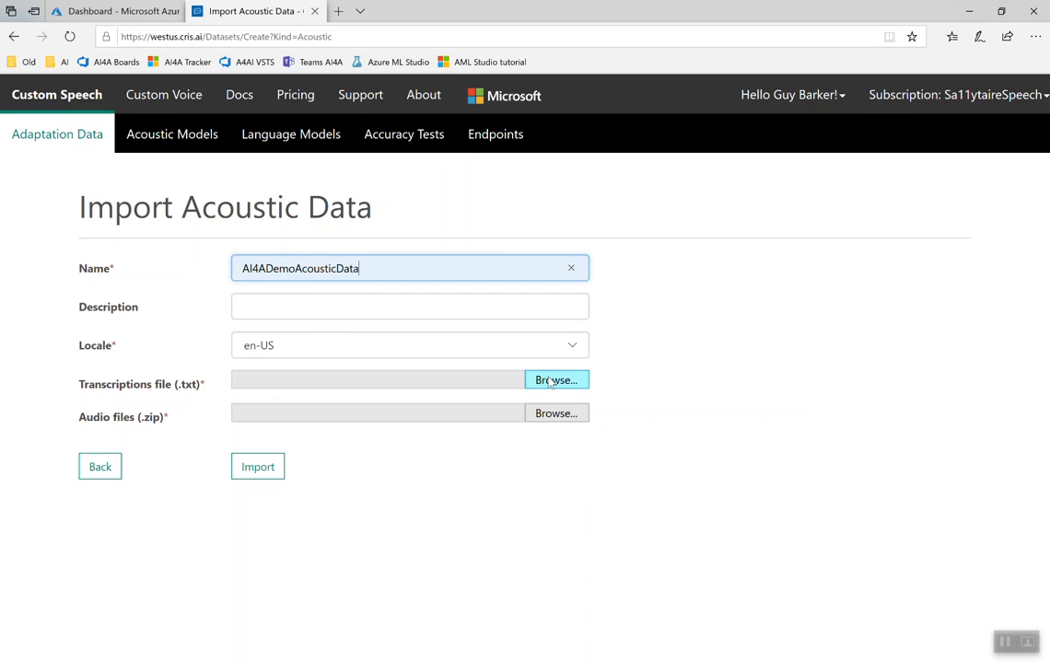
Step: Select AI4ADemoTranscriptions.txt from the CustomSpeech AcousticData folder as the transcriptions file
left_click(555, 385)
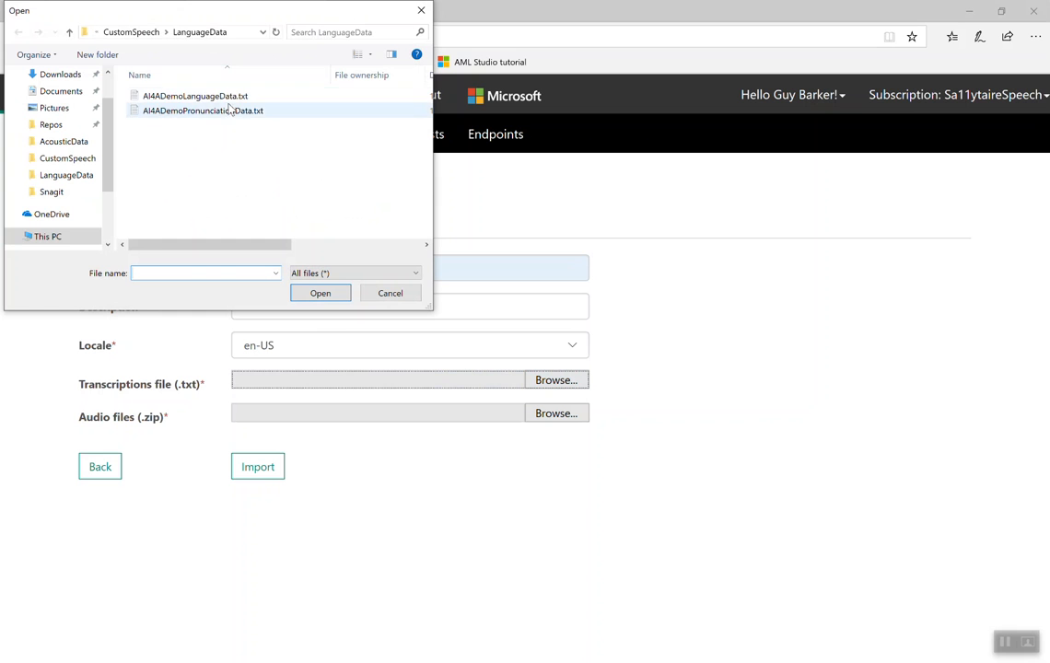
left_click(134, 33)
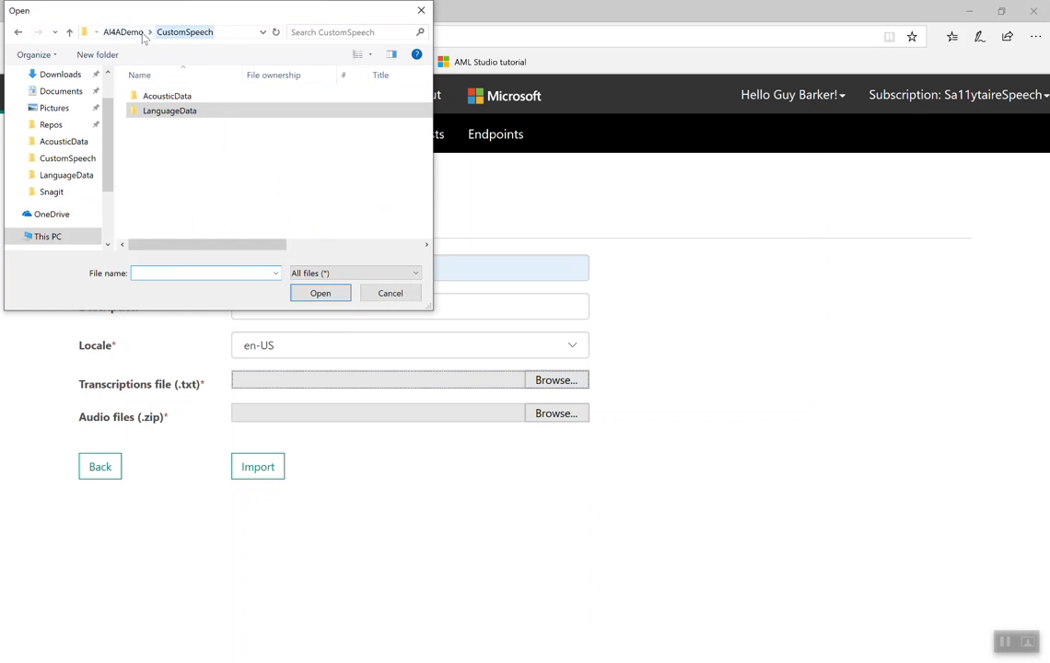
double_click(162, 96)
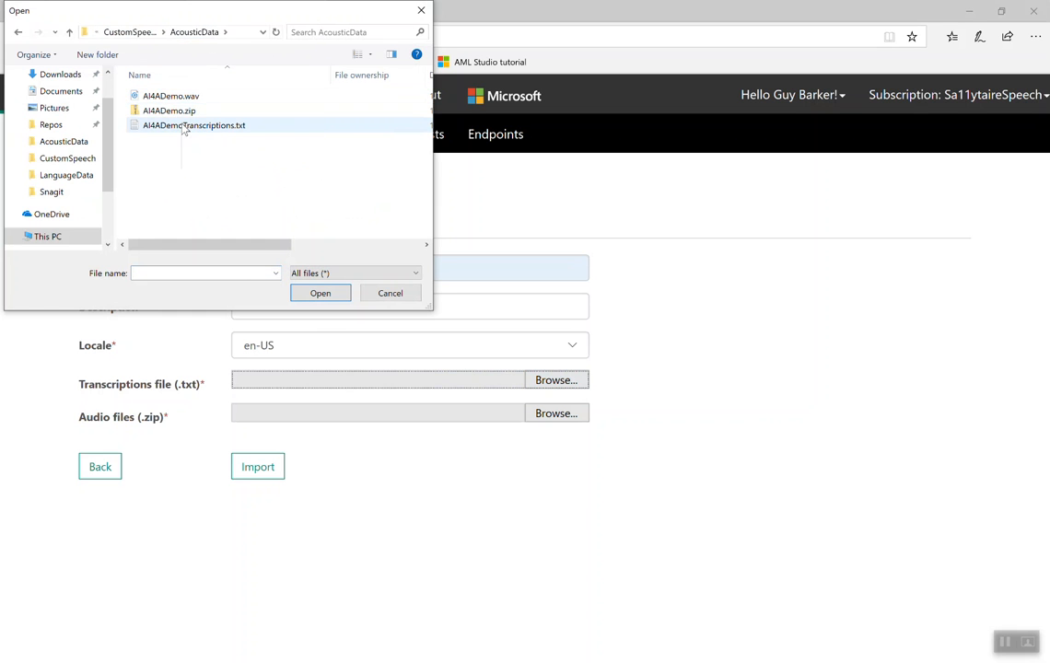
double_click(184, 127)
Step: Select AI4ADemo.zip as the audio files archive and import the acoustic dataset
left_click(570, 416)
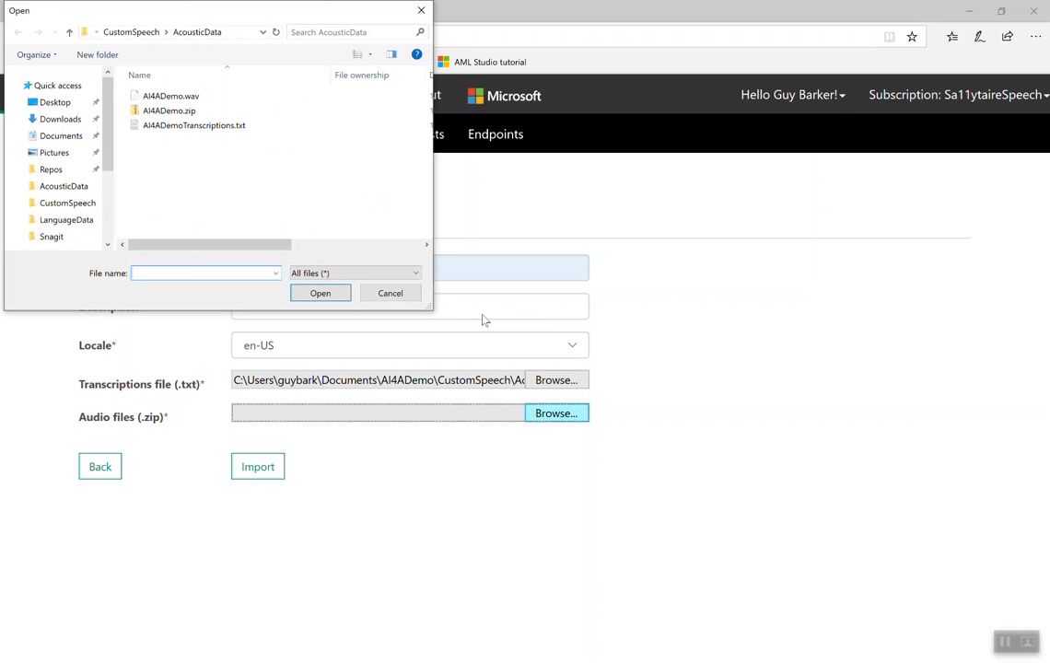
left_click(189, 112)
double_click(189, 112)
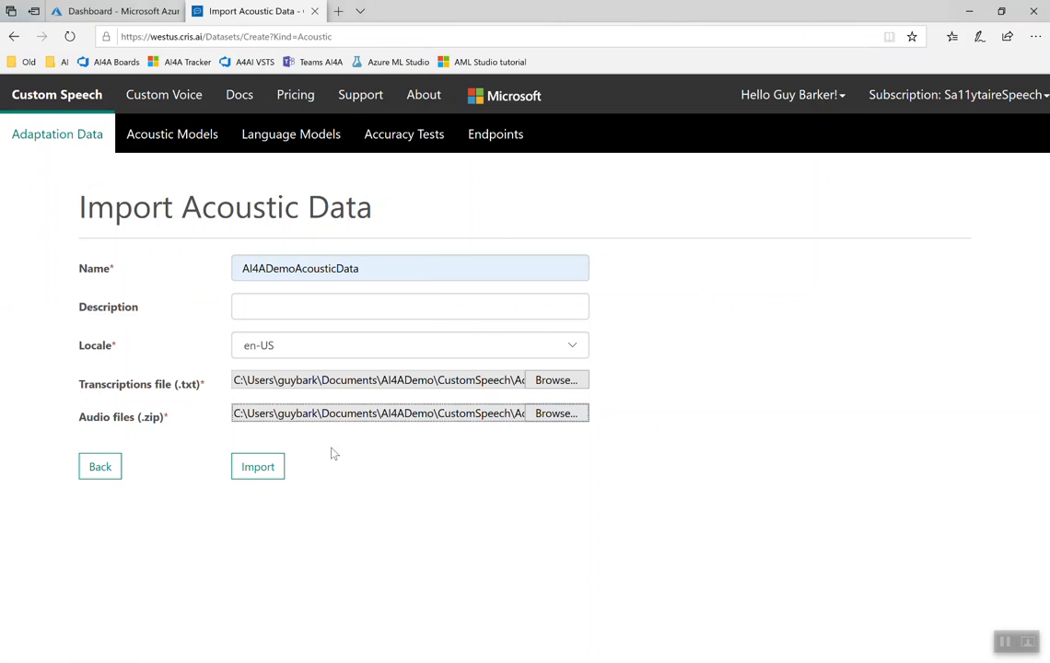
left_click(265, 466)
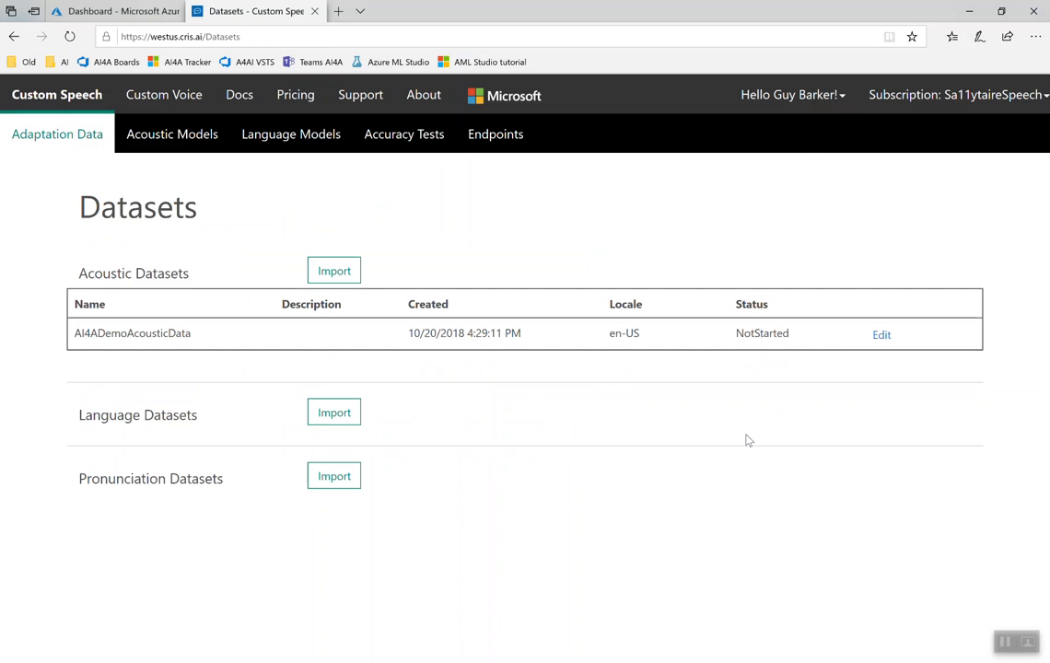
Step: Switch to File Explorer, review AI4ADemoLanguageData.txt in the CustomSpeech LanguageData folder, and return to the Datasets page in Edge
key("alt+Tab")
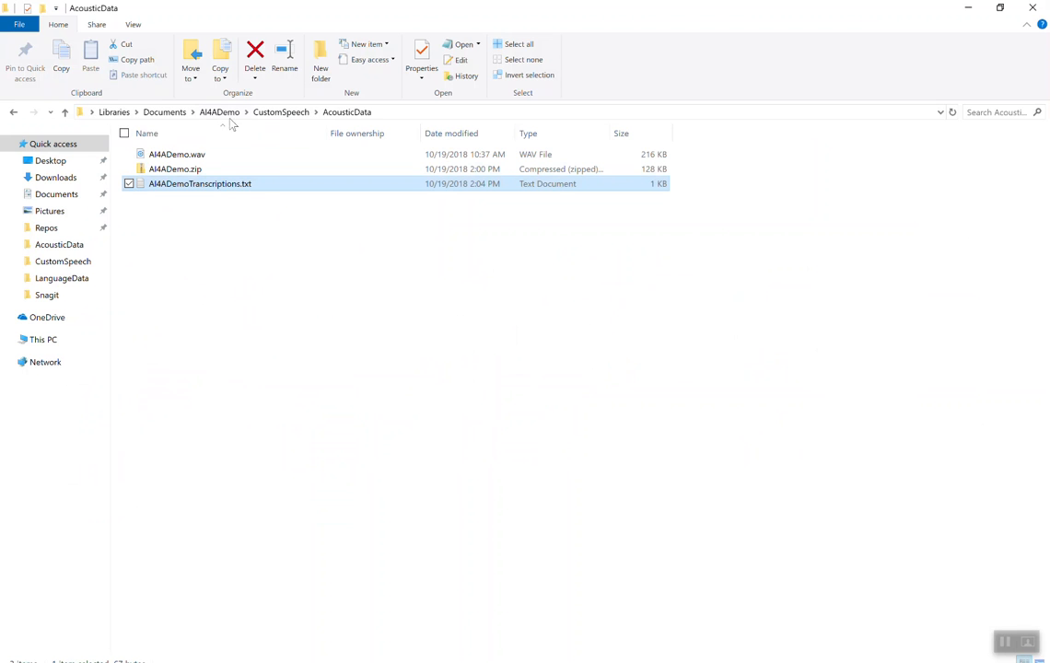
left_click(267, 112)
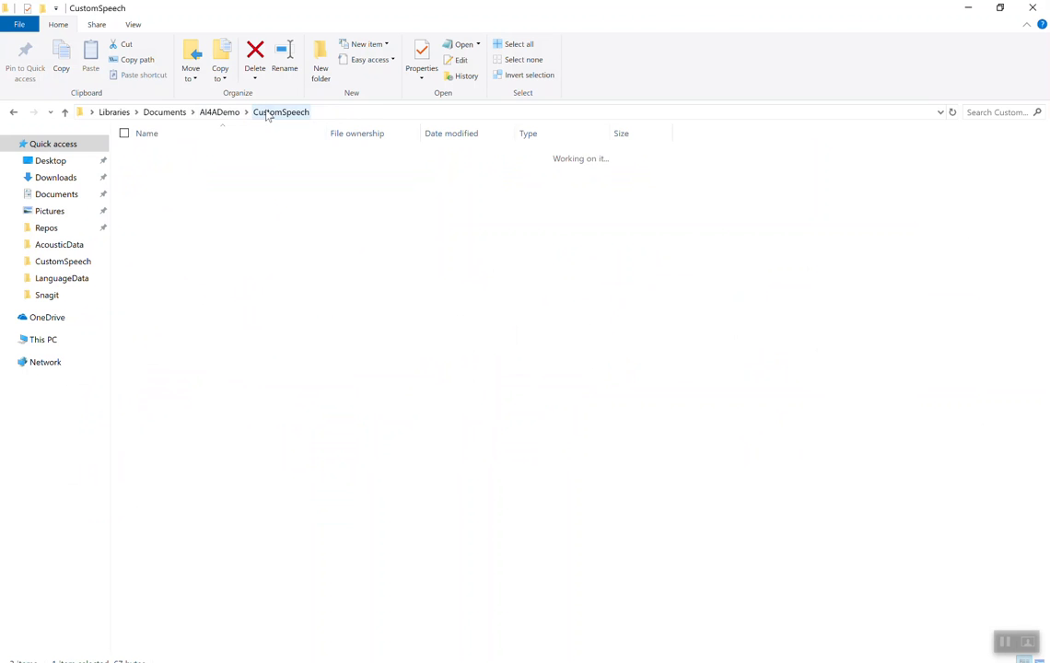
left_click(172, 171)
double_click(172, 173)
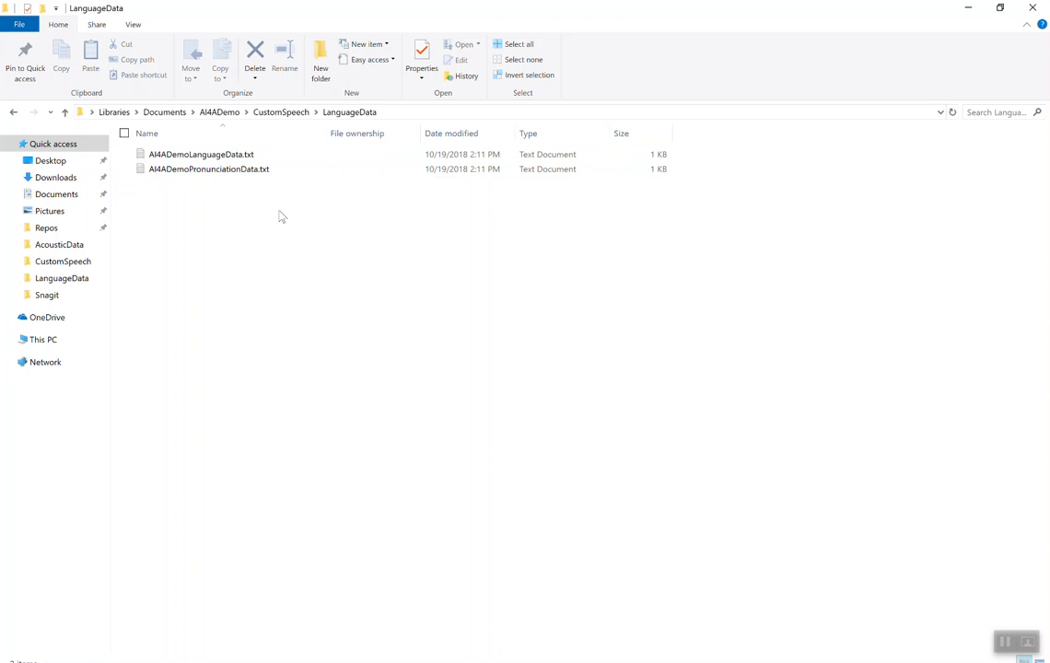
double_click(238, 158)
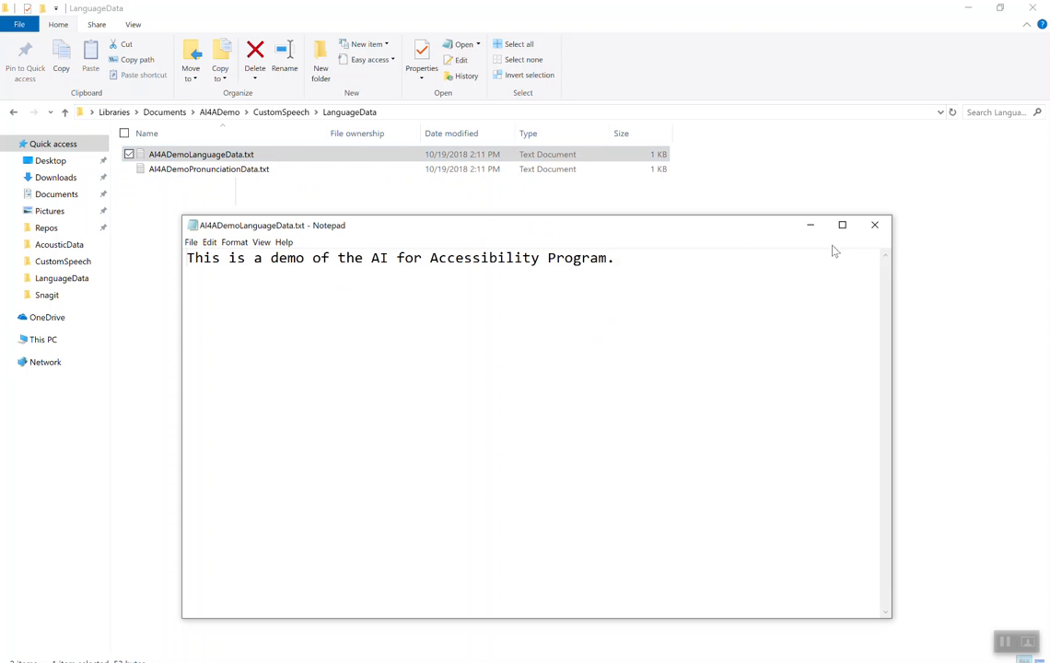
left_click(871, 231)
key("alt+Tab")
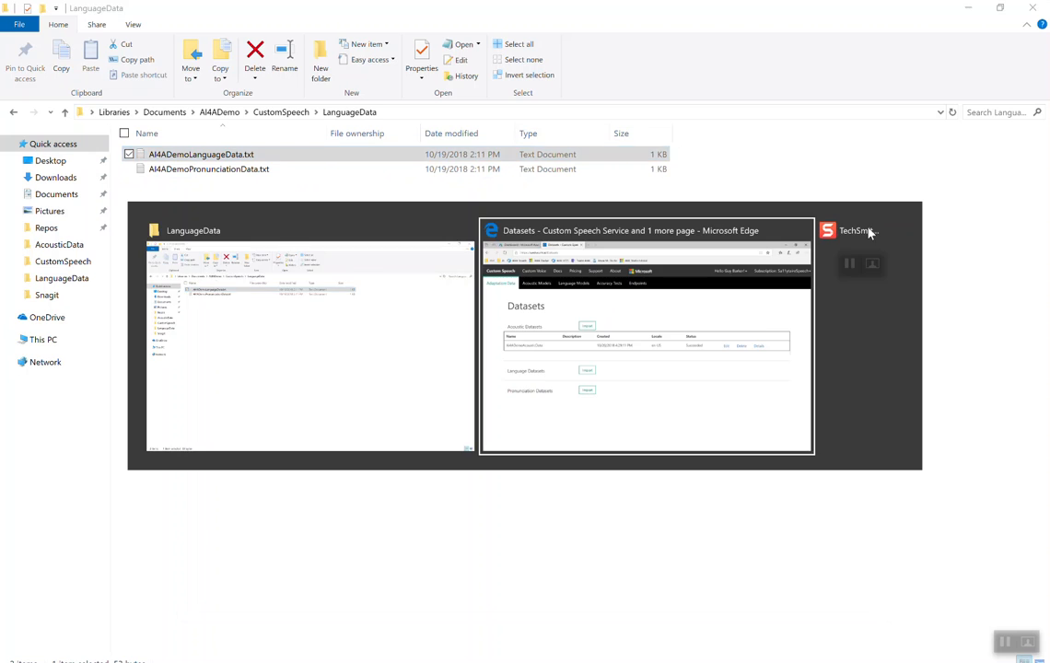
Step: Start a language dataset import and name it AI4ADemoLanguageData
left_click(335, 414)
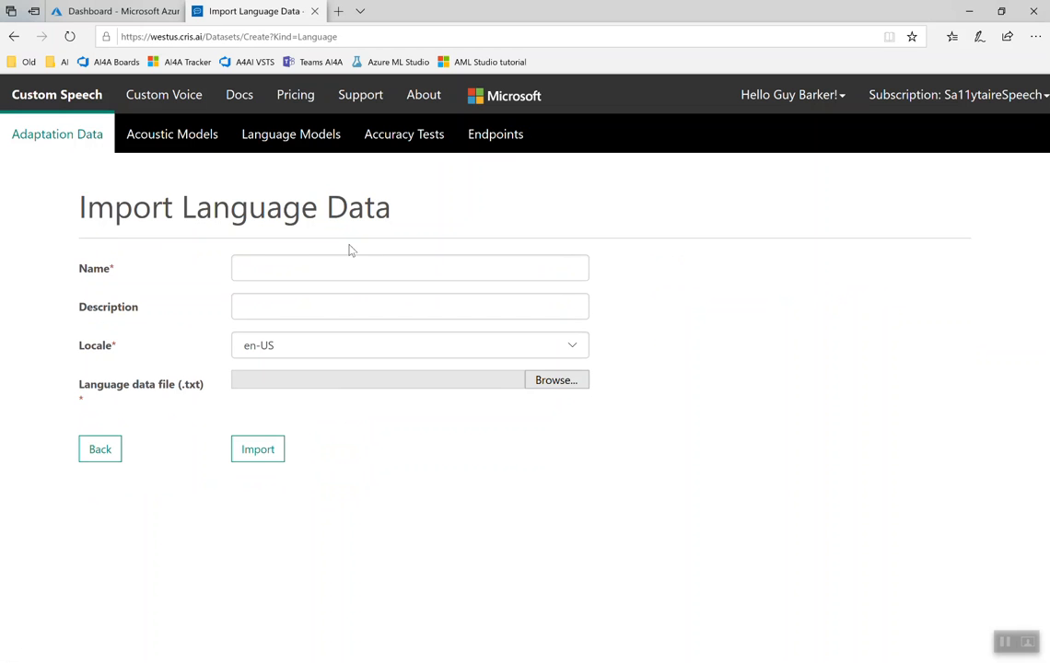
left_click(343, 268)
type("ai")
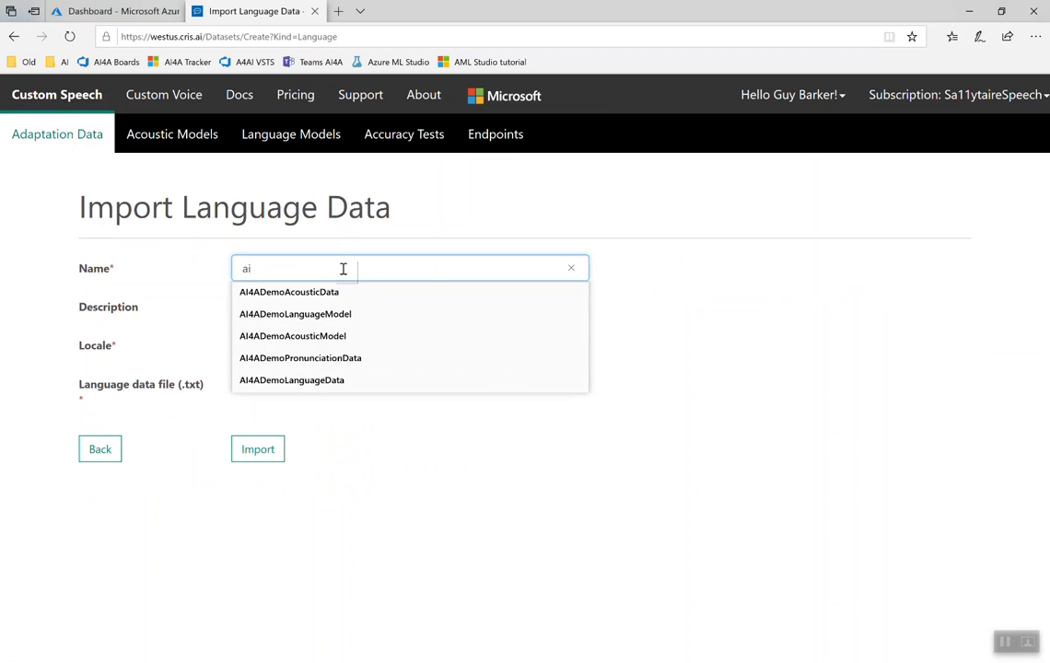
key("Down")
key("Down")
key("Down")
key("Down")
key("Down")
key("Return")
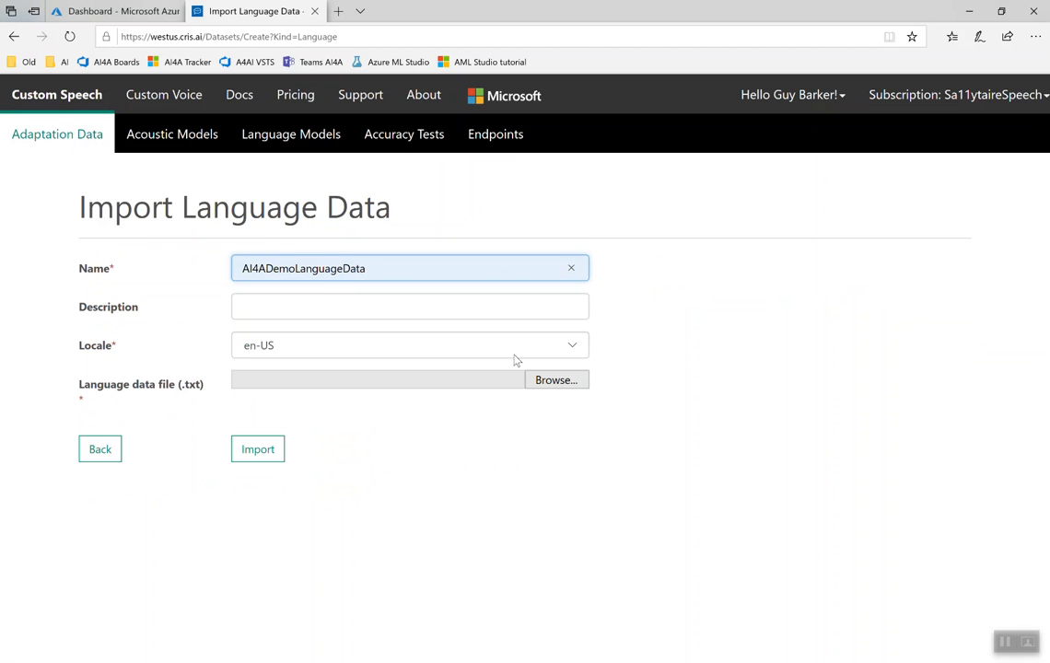
Step: Select AI4ADemoLanguageData.txt from the LanguageData folder as the language data file and import the dataset
left_click(573, 387)
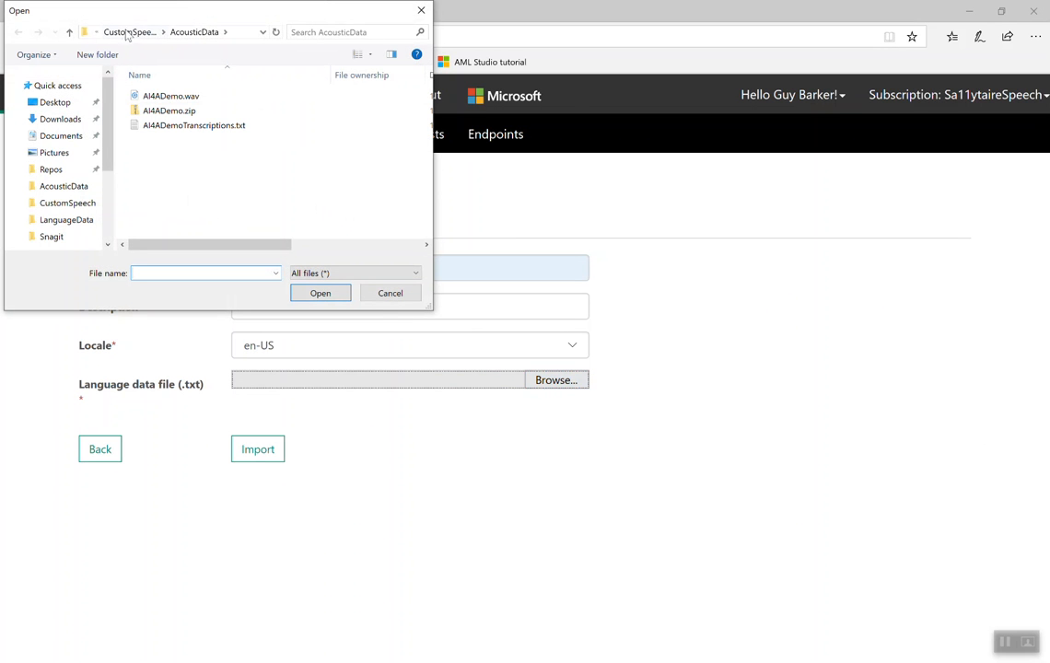
left_click(129, 32)
left_click(168, 111)
double_click(168, 111)
double_click(176, 96)
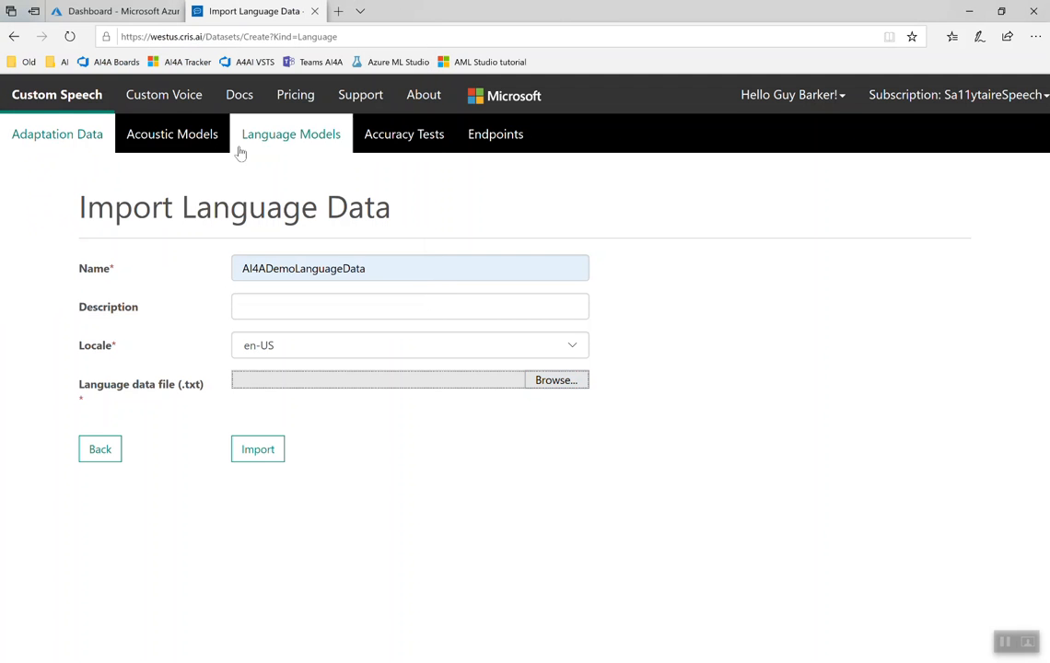
left_click(258, 449)
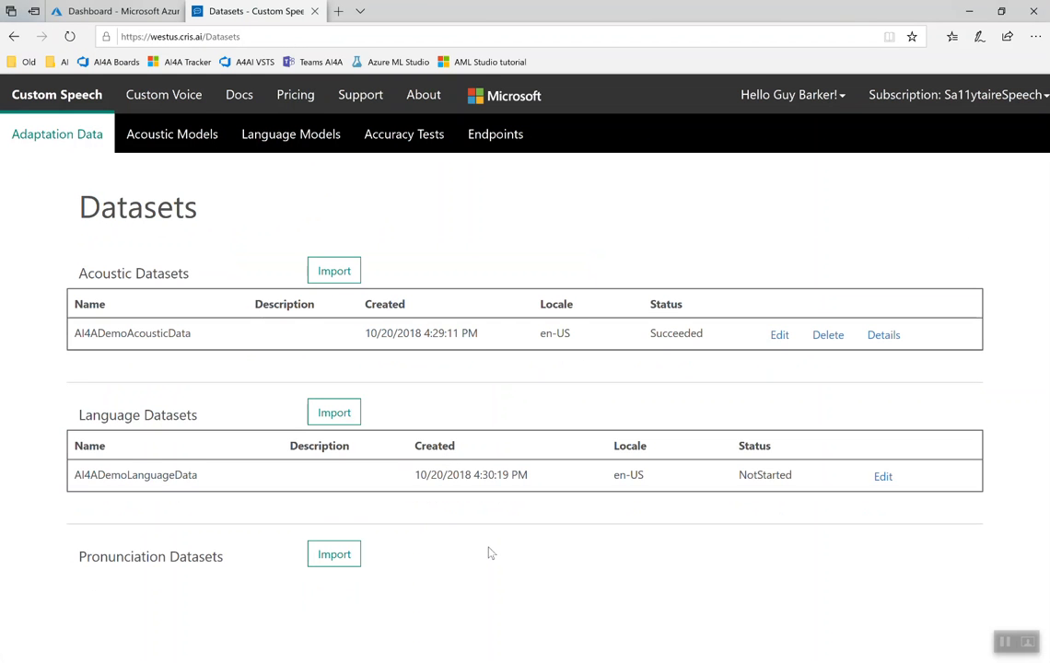
Step: Switch to File Explorer, review the word pair in AI4ADemoPronunciationData.txt, and return to the Datasets page in Edge
key("alt+Tab")
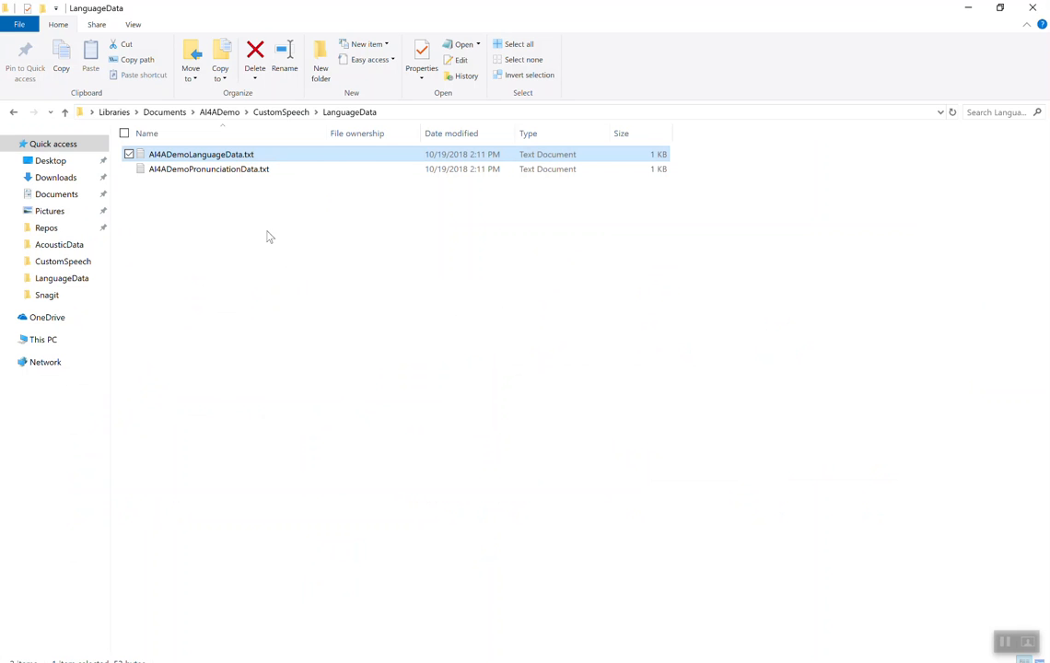
double_click(235, 171)
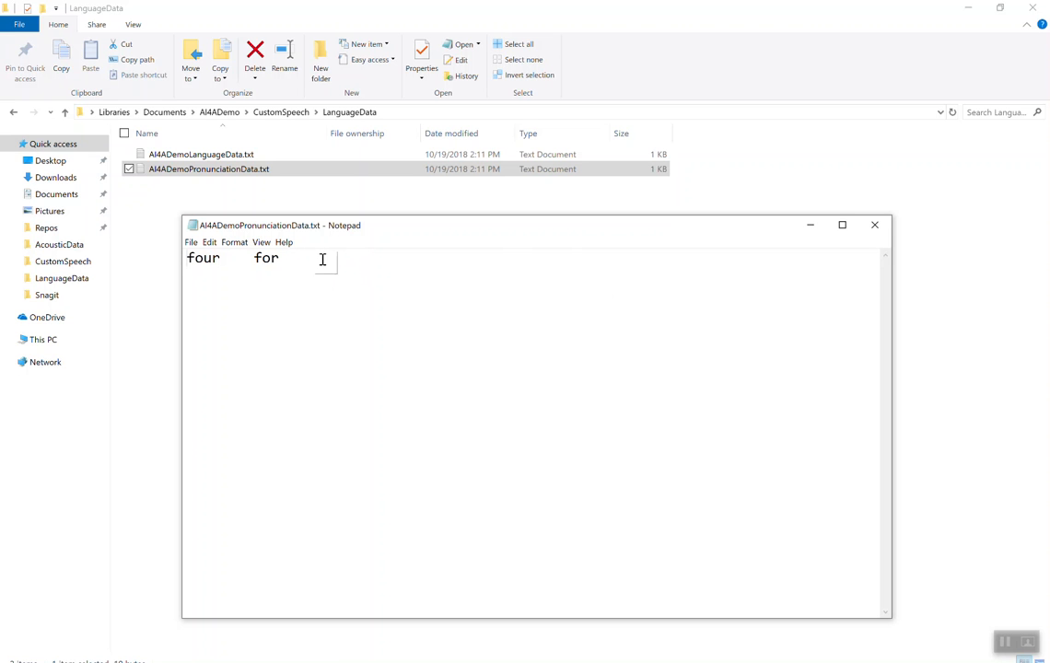
left_click(873, 227)
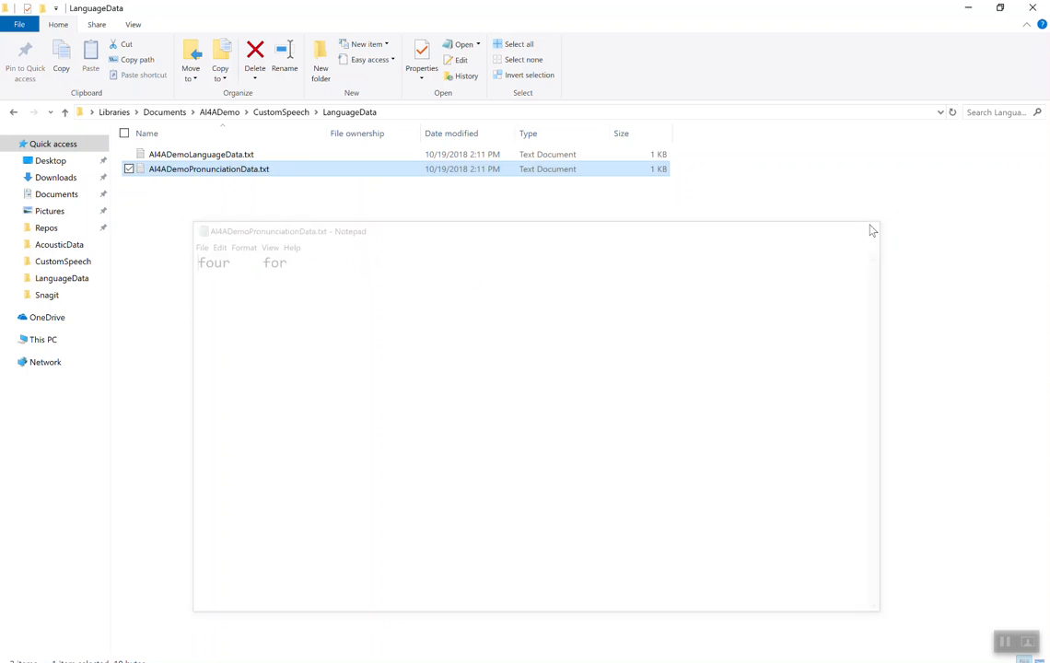
key("alt+Tab")
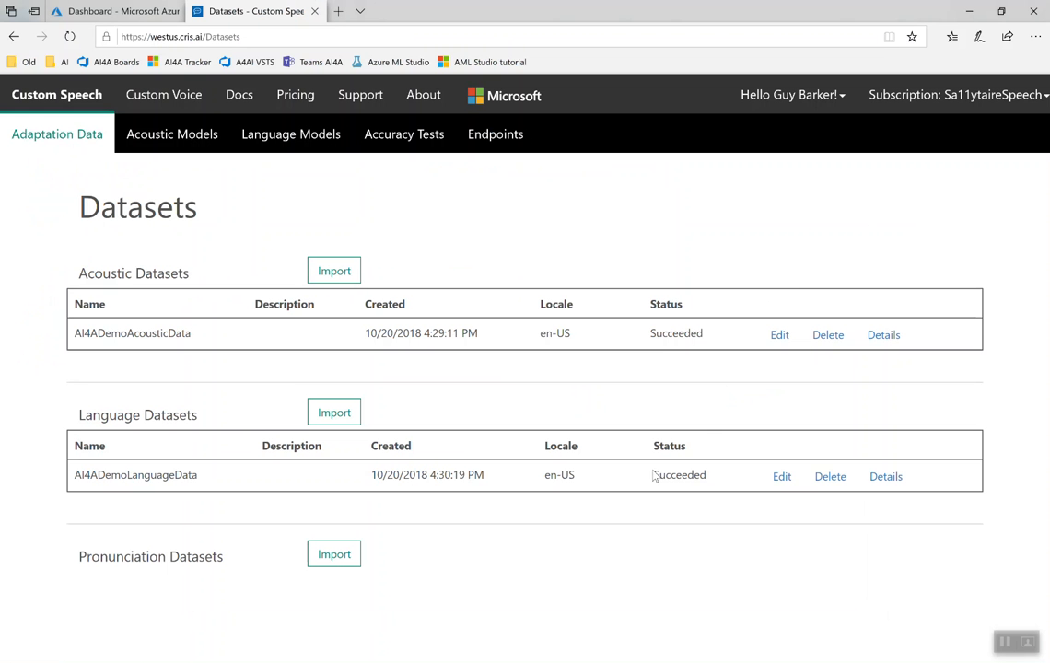
Step: Start a pronunciation dataset import and name it AI4ADemoPronunciationData
left_click(341, 566)
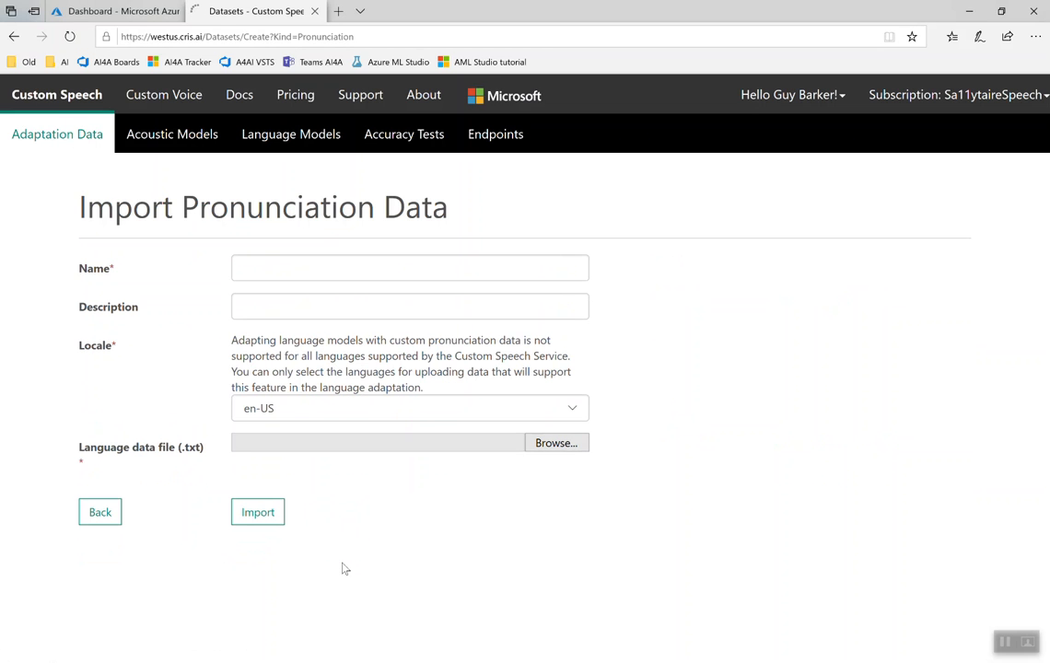
left_click(345, 265)
type("AI")
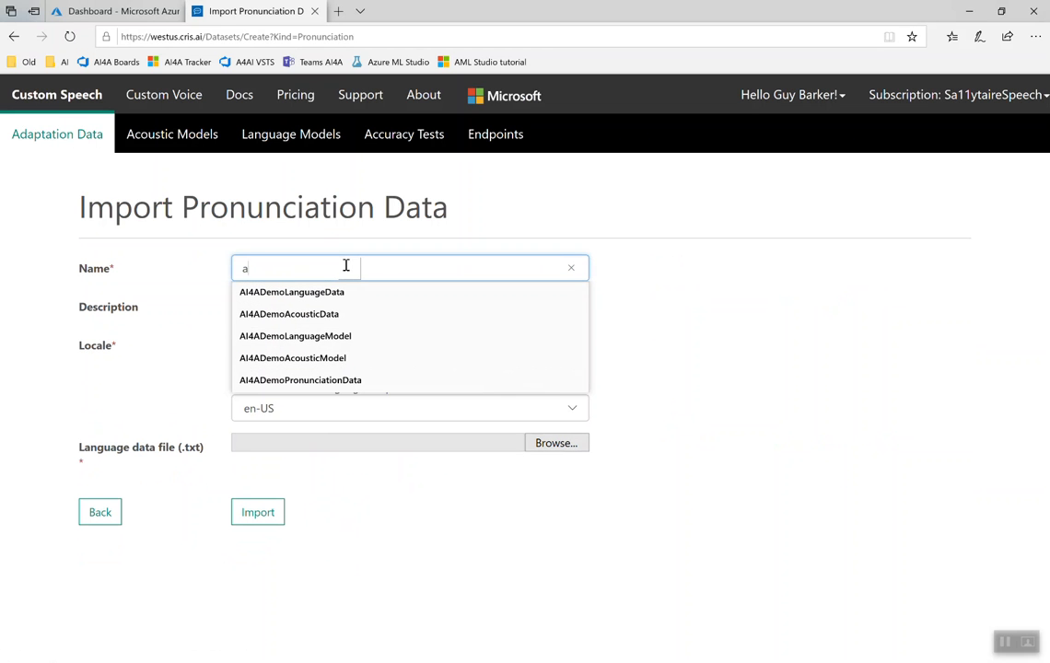
key("Down")
key("Down")
key("Down")
key("Down")
key("Down")
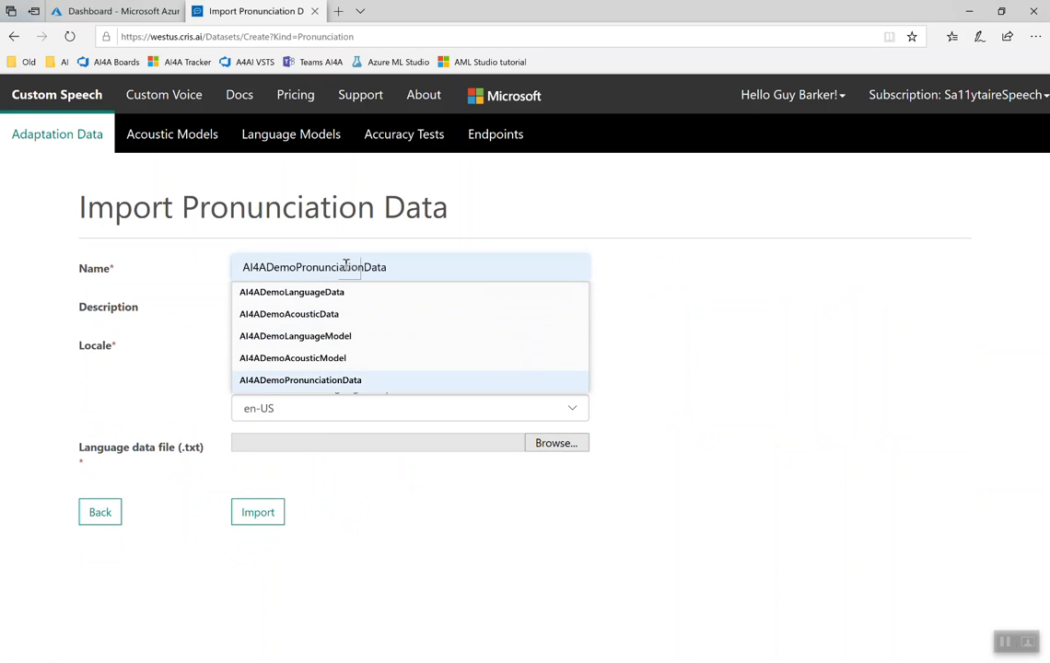
key("Return")
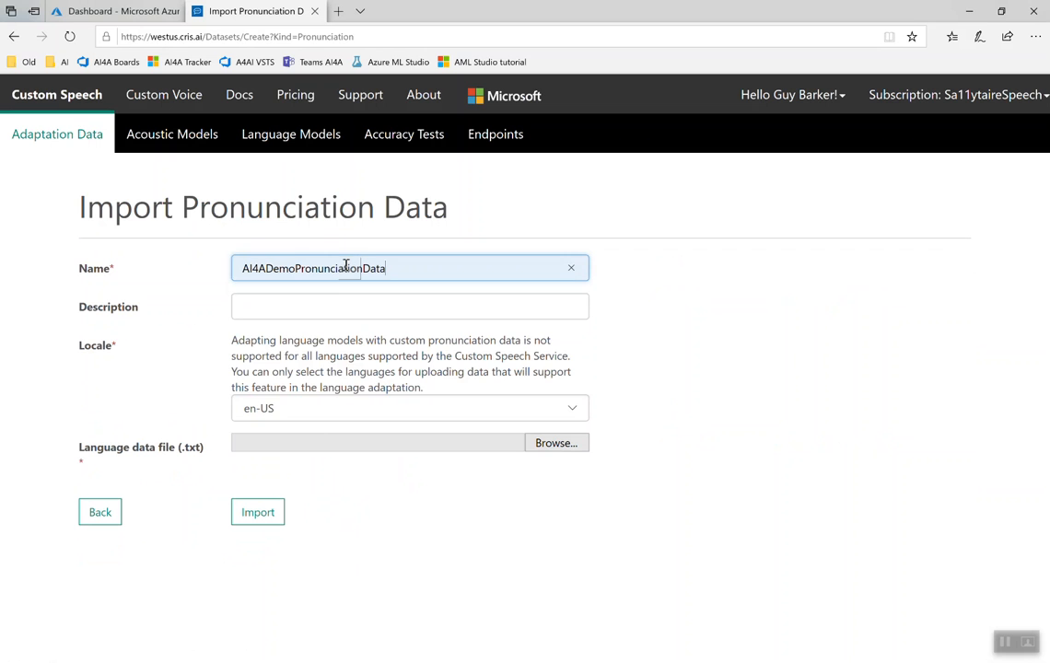
Step: Choose AI4ADemoPronunciationData.txt from the LanguageData folder as the data file and import the pronunciation dataset
left_click(556, 443)
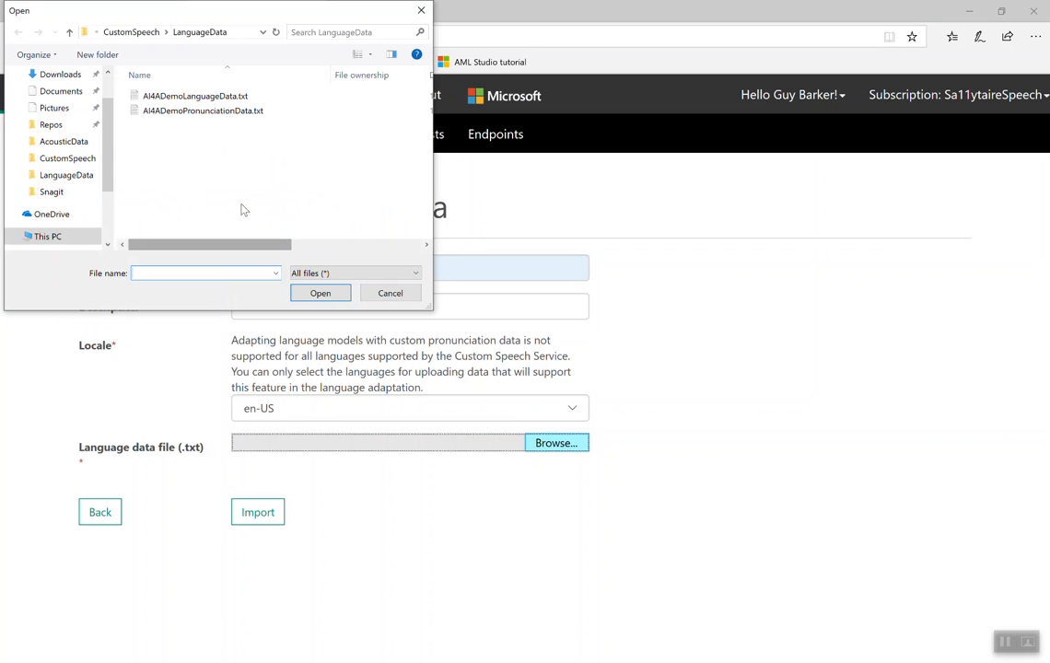
double_click(221, 113)
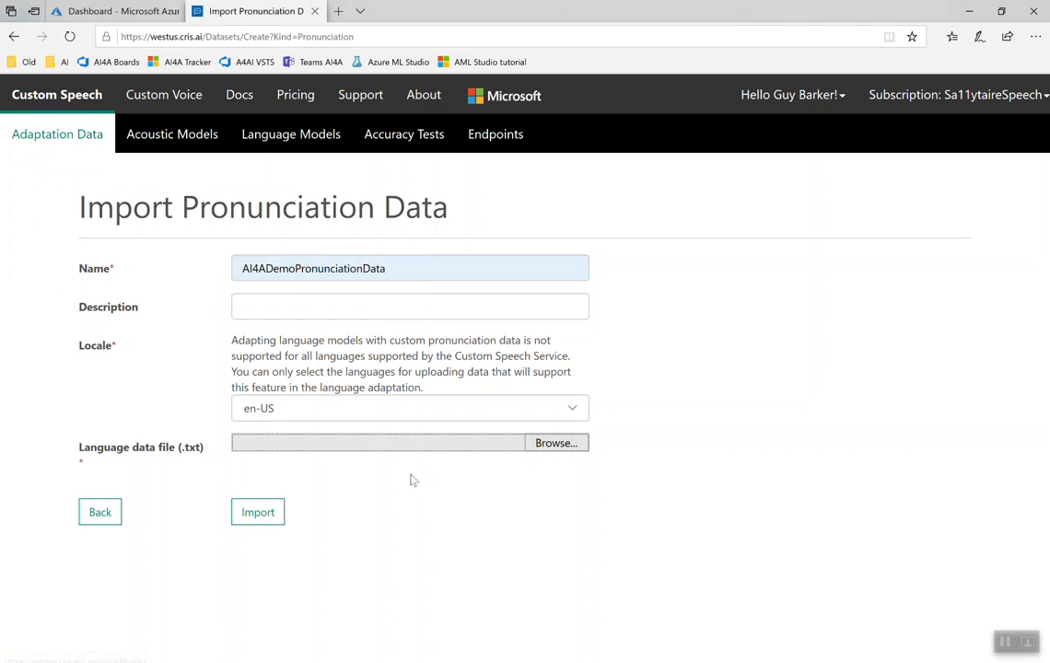
left_click(260, 518)
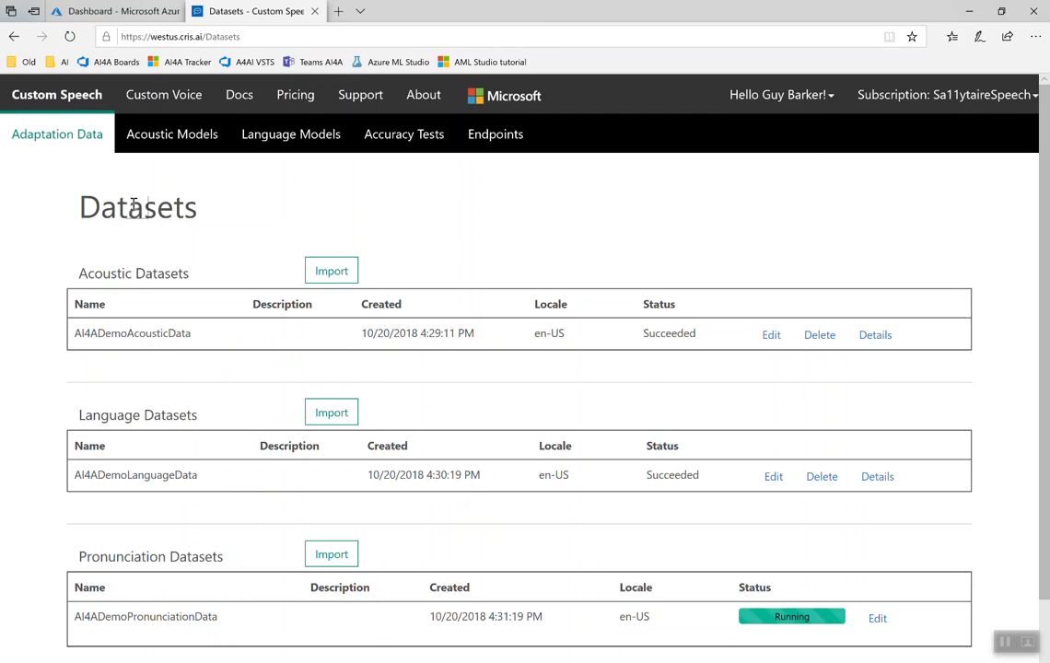
Step: Start a new acoustic model and name it AI4ADemoAcousticModel
left_click(183, 147)
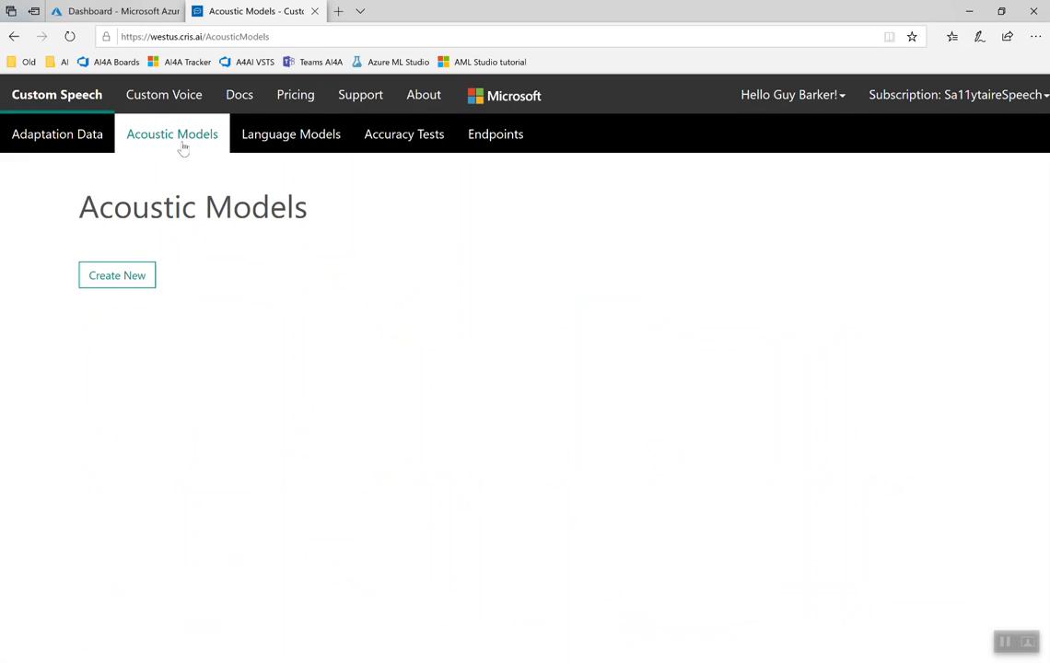
left_click(117, 279)
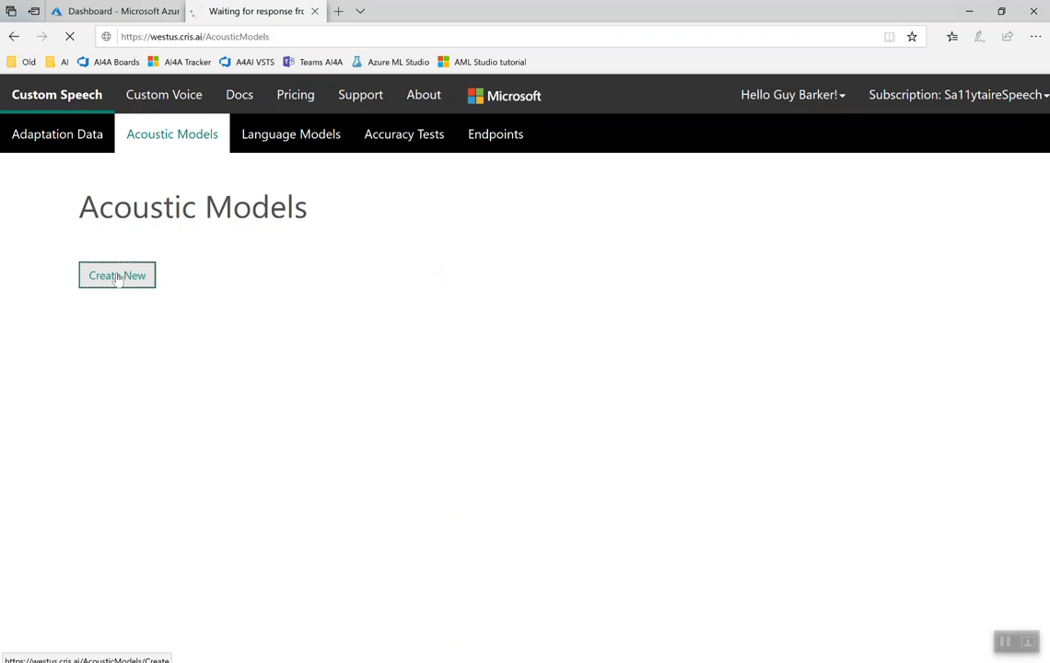
left_click(251, 267)
type("a")
key("Down")
key("Down")
key("Down")
key("Down")
key("Down")
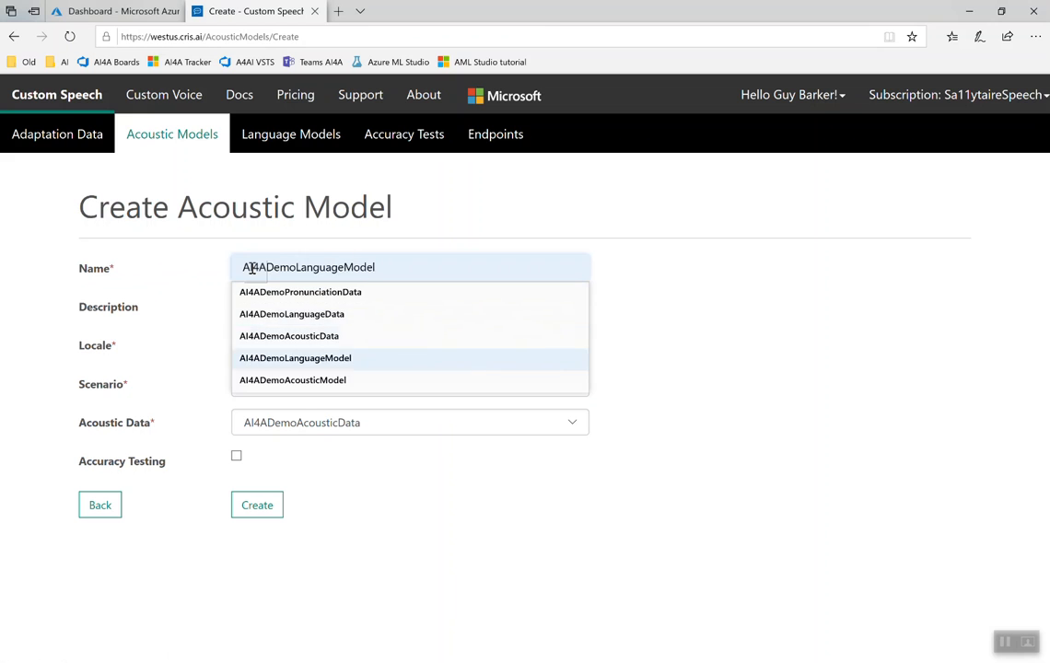
key("Return")
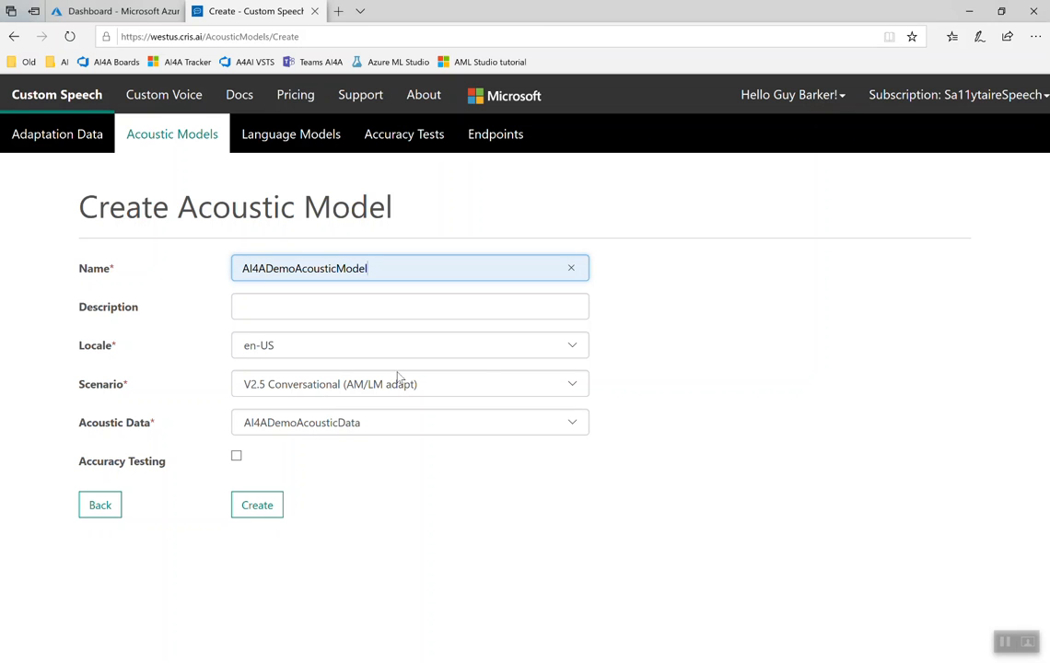
Step: Create the acoustic model with the V2.5 Conversational (AM/LM adapt) scenario and AI4ADemoAcousticData as its acoustic data
left_click(576, 388)
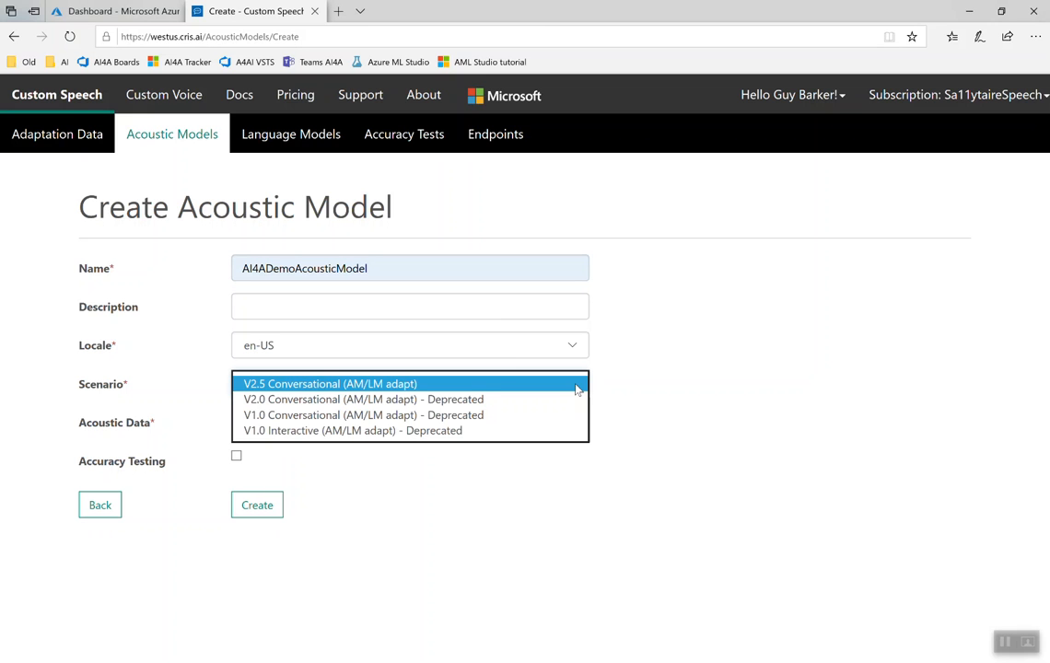
left_click(485, 385)
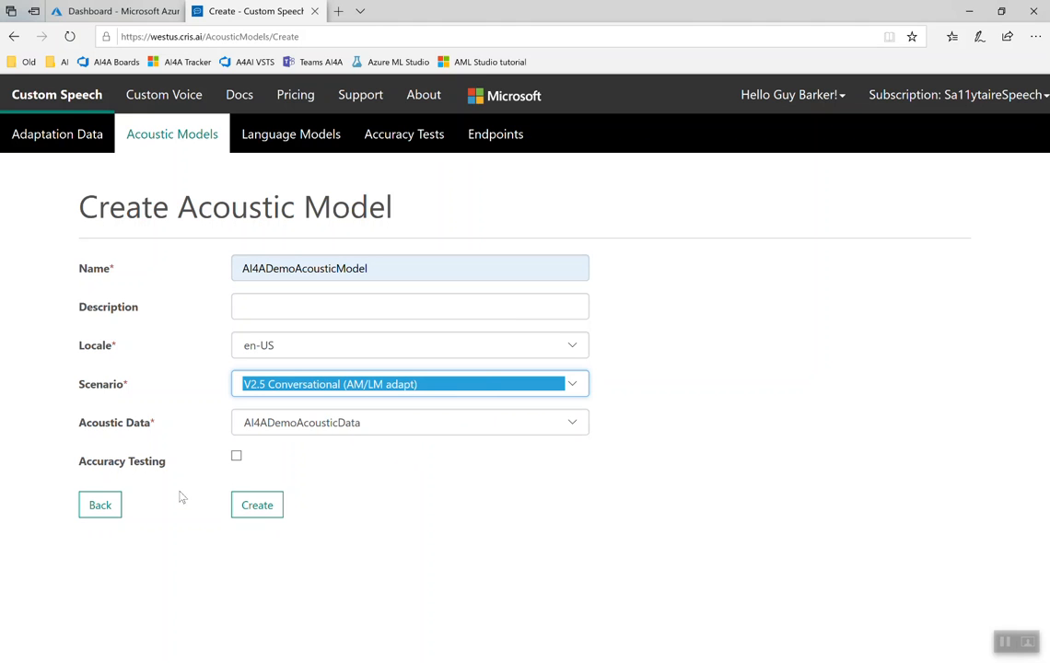
left_click(258, 505)
left_click(573, 426)
left_click(399, 517)
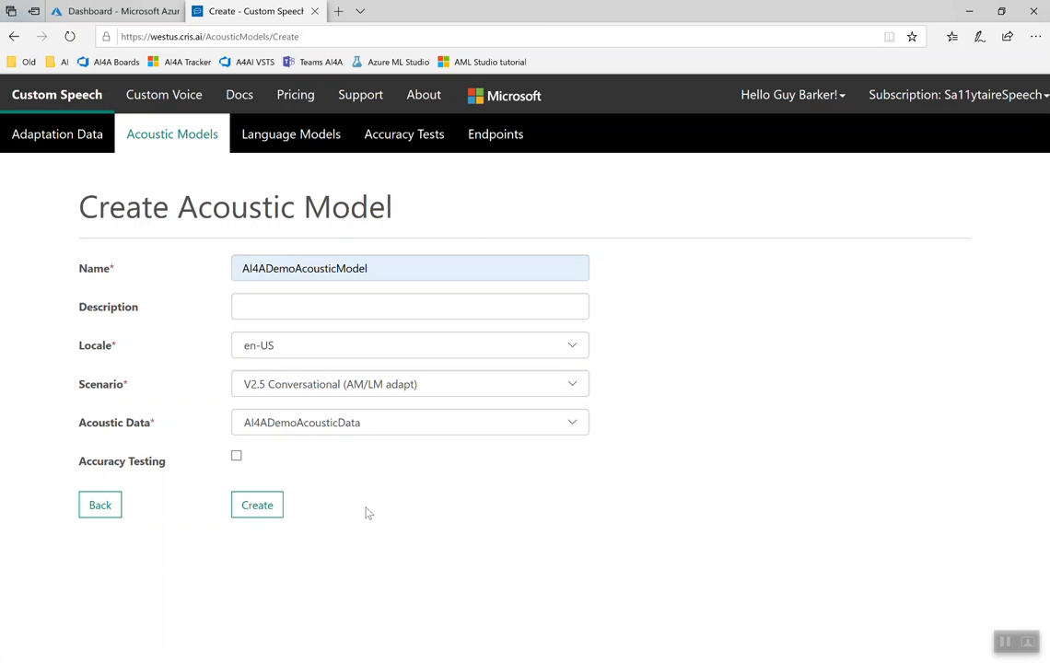
left_click(265, 512)
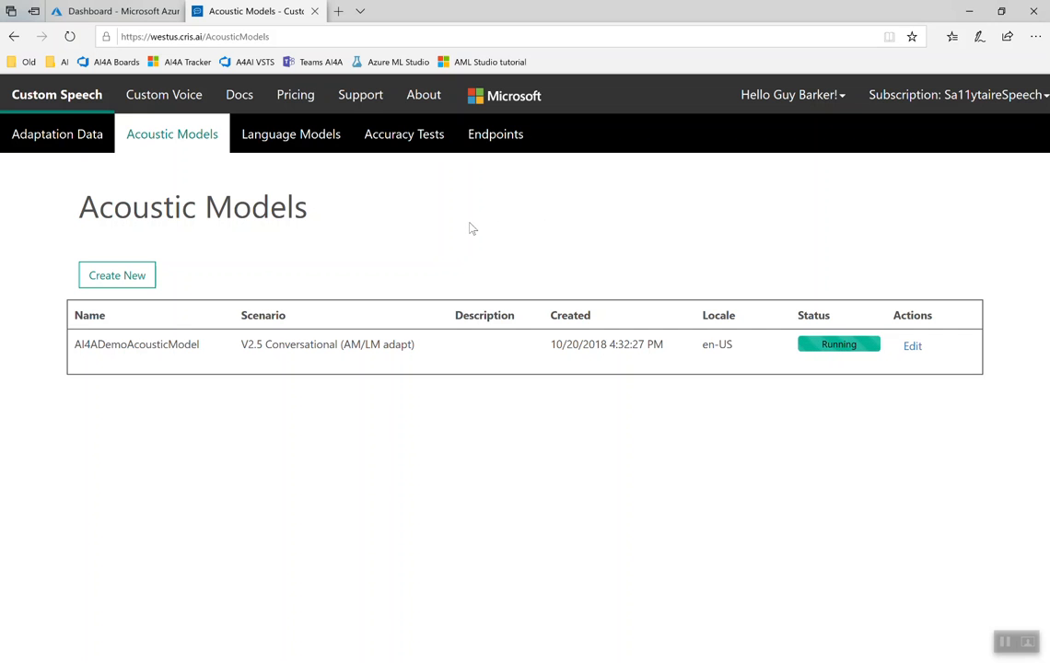
Step: Start a new language model and name it AI4ADemoLanguageModel
left_click(312, 145)
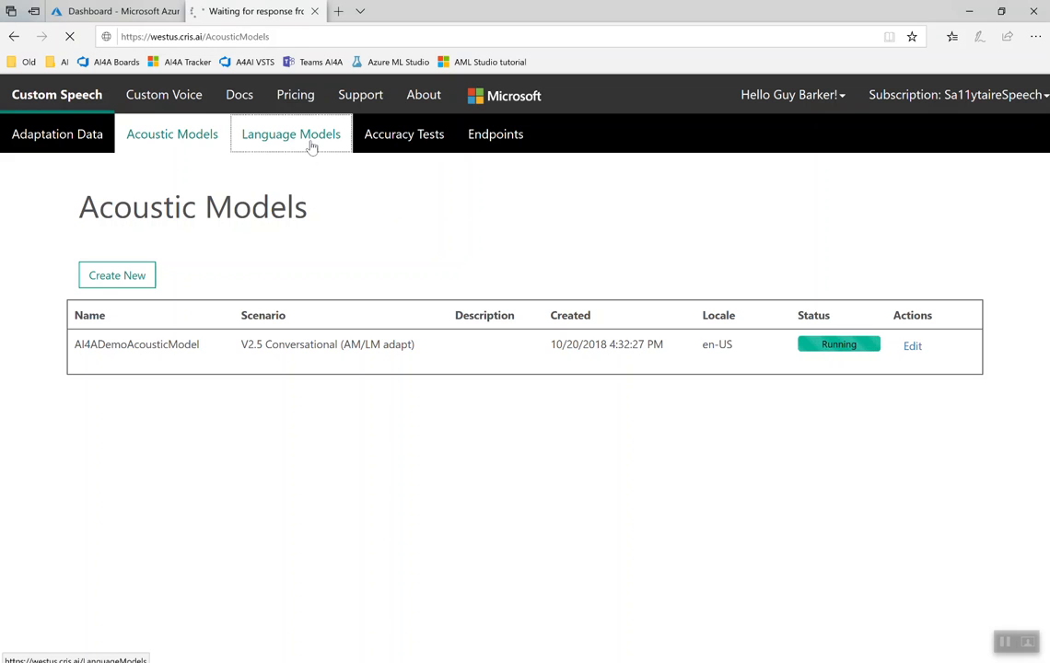
left_click(118, 276)
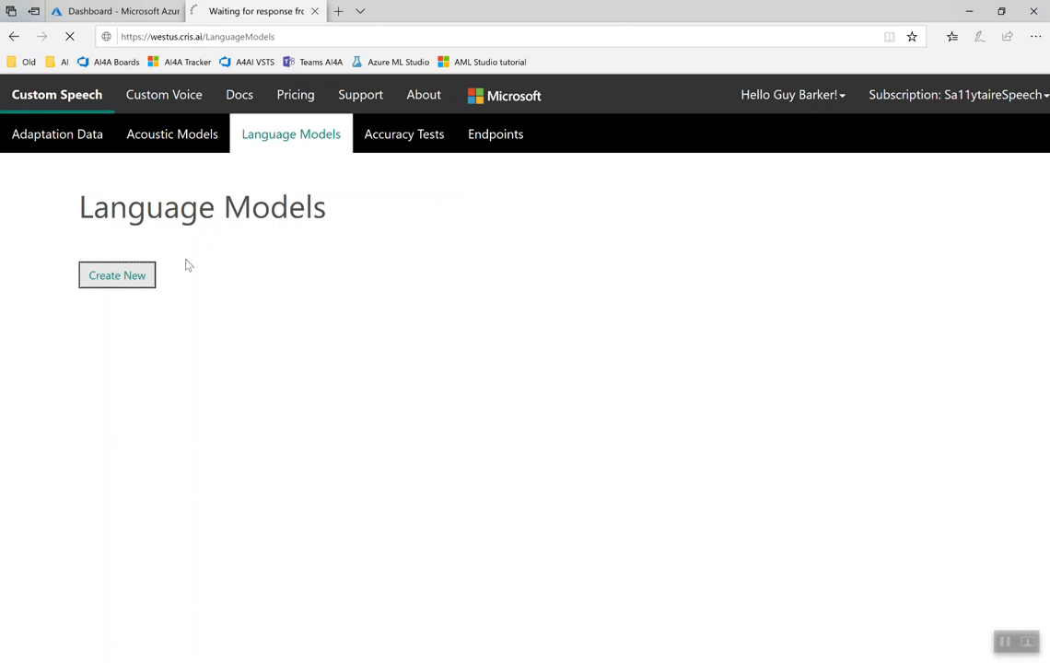
left_click(253, 273)
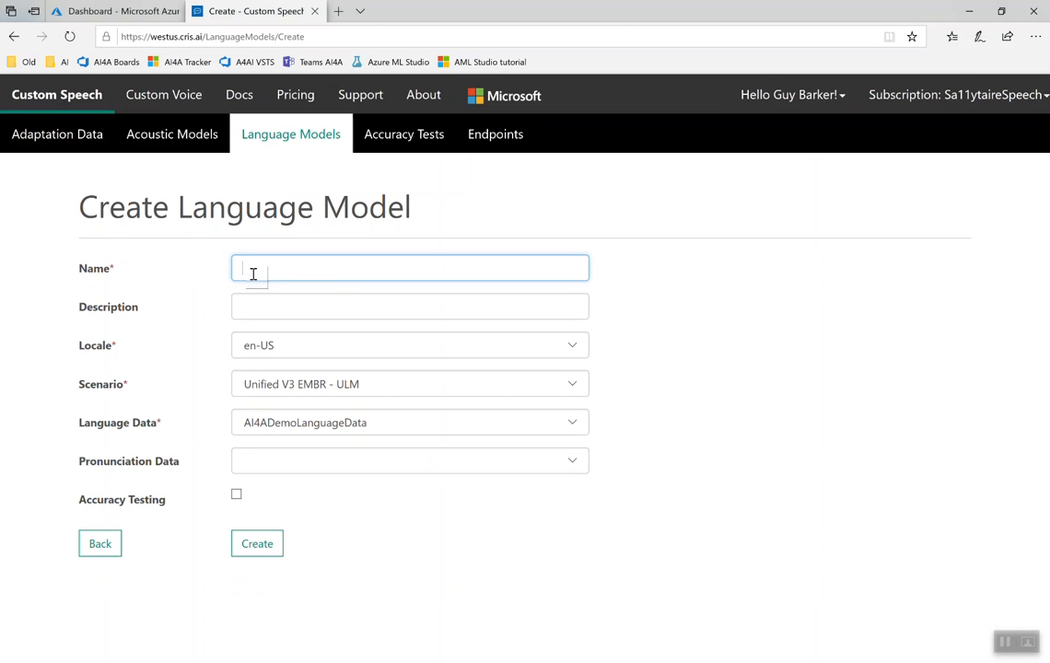
type("AI")
key("Down")
key("Down")
key("Down")
key("Down")
key("Down")
key("Return")
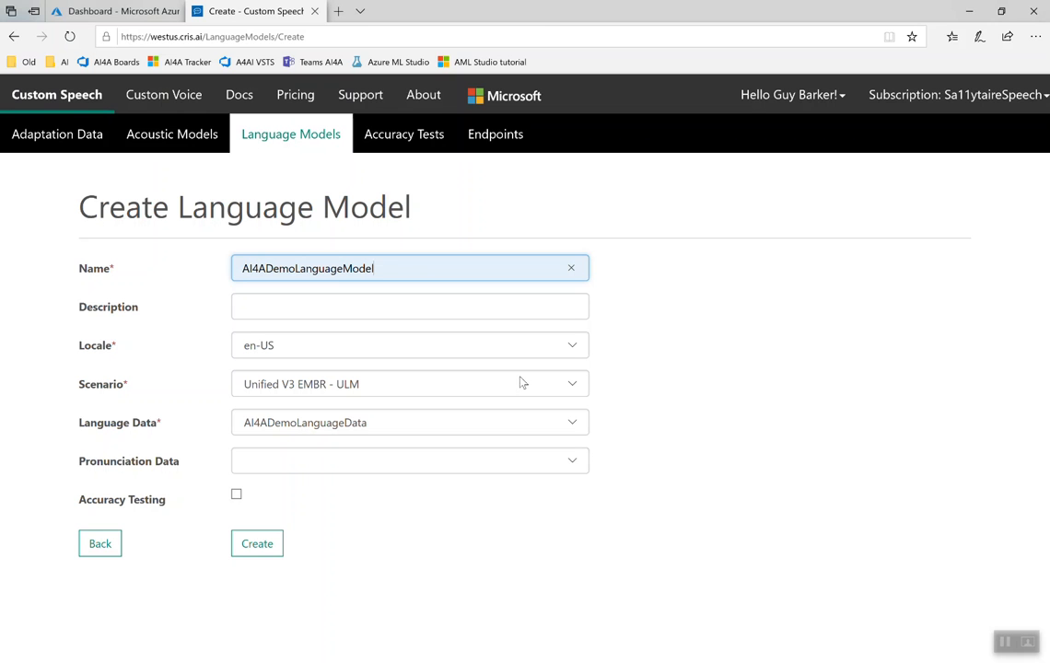
Step: Create the language model with the V2.5 Conversational (AM/LM adapt) scenario and AI4ADemoPronunciationData as its pronunciation data
left_click(575, 385)
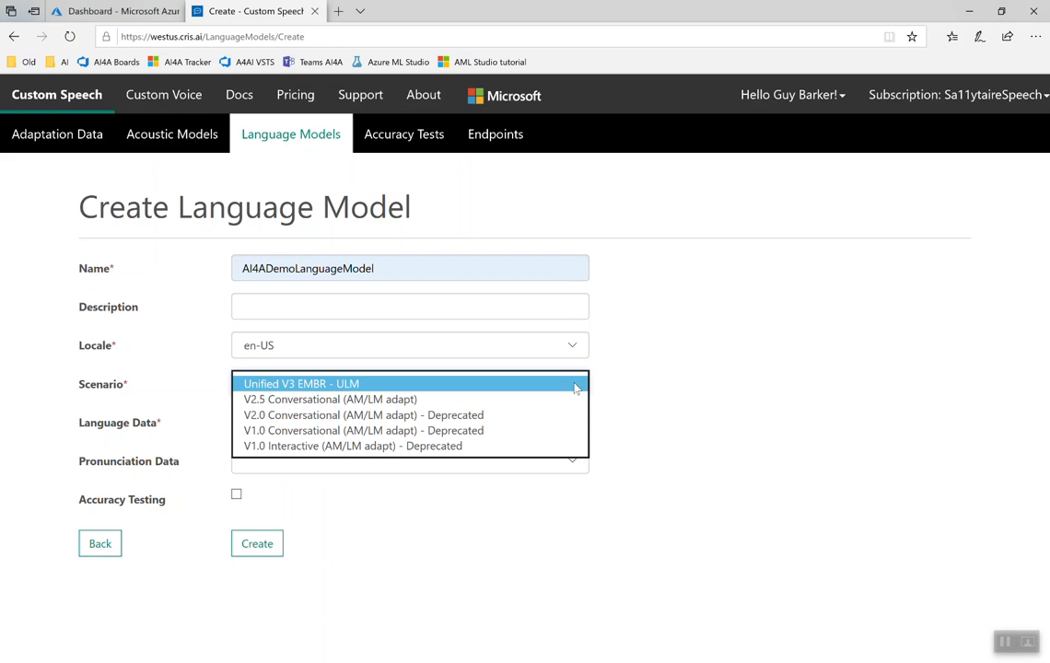
left_click(512, 403)
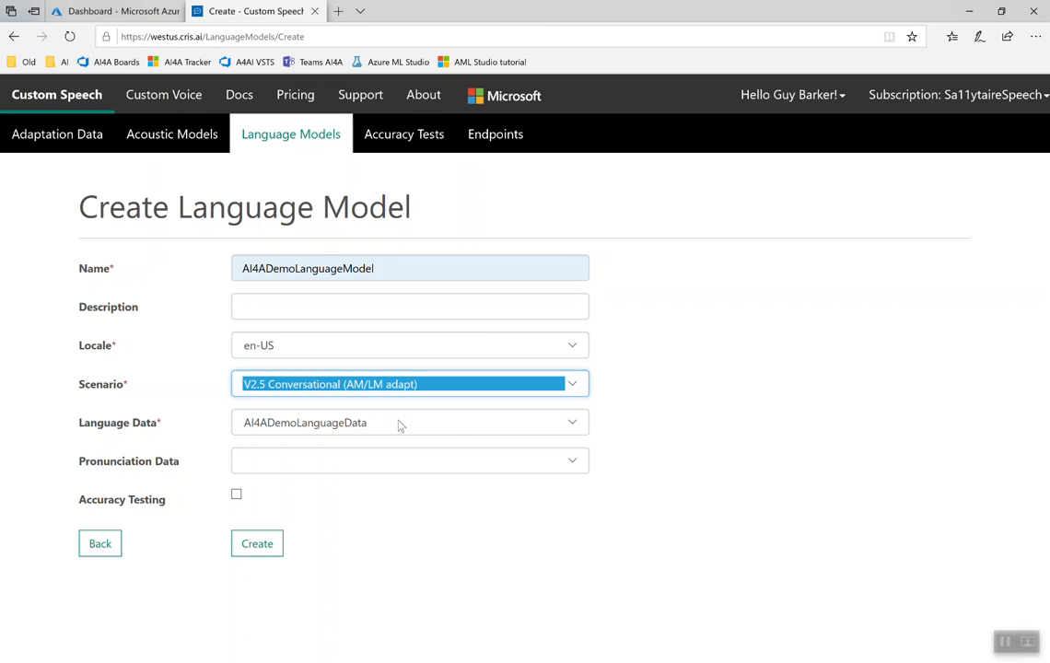
left_click(575, 465)
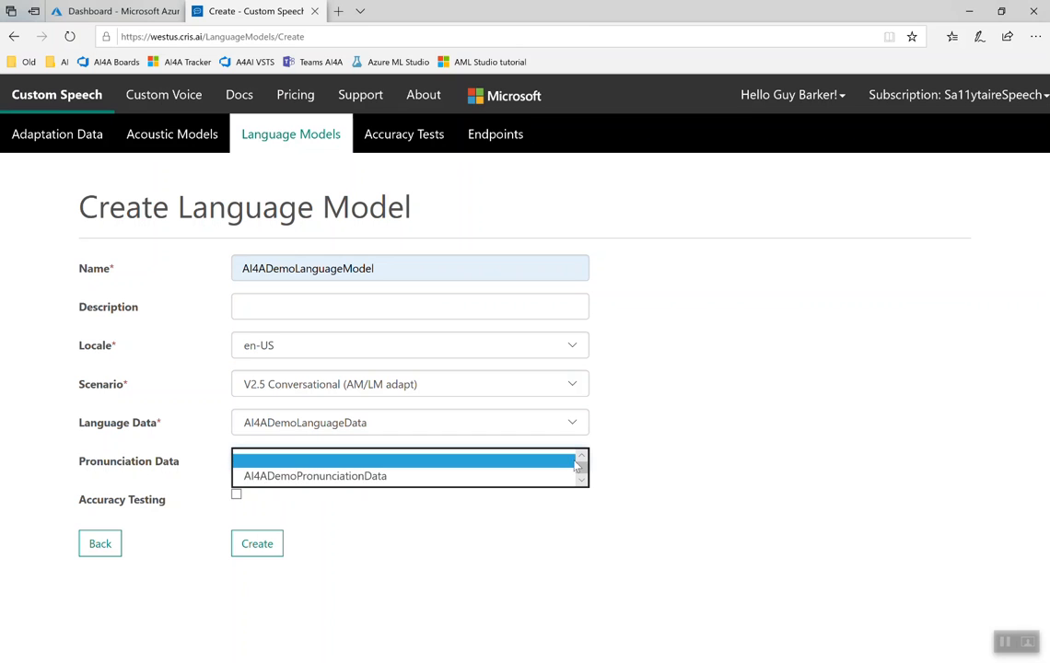
left_click(505, 481)
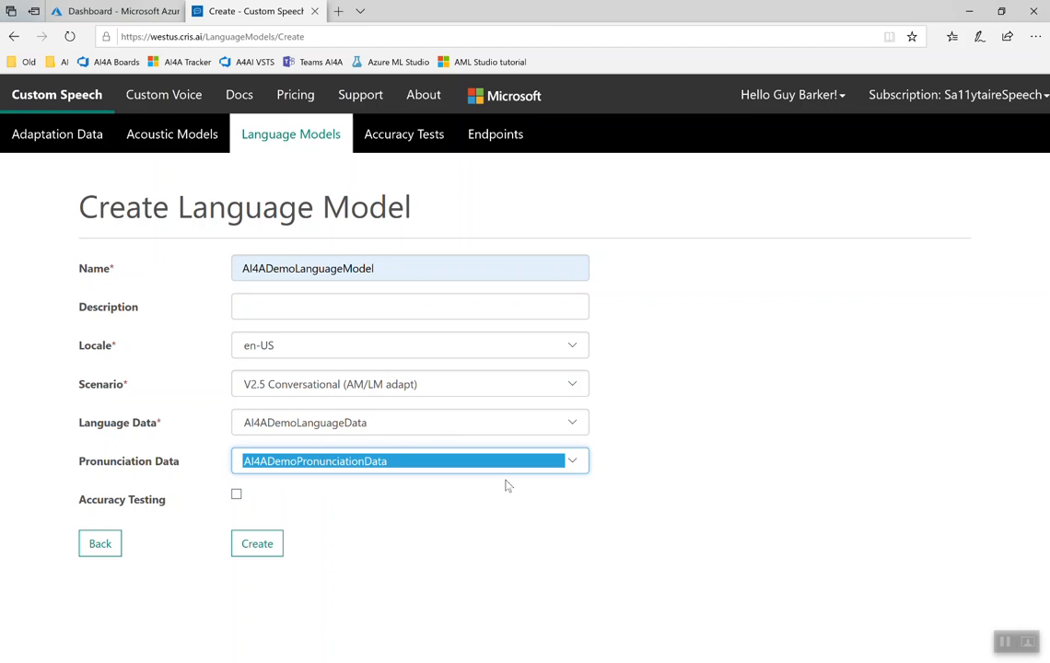
left_click(503, 500)
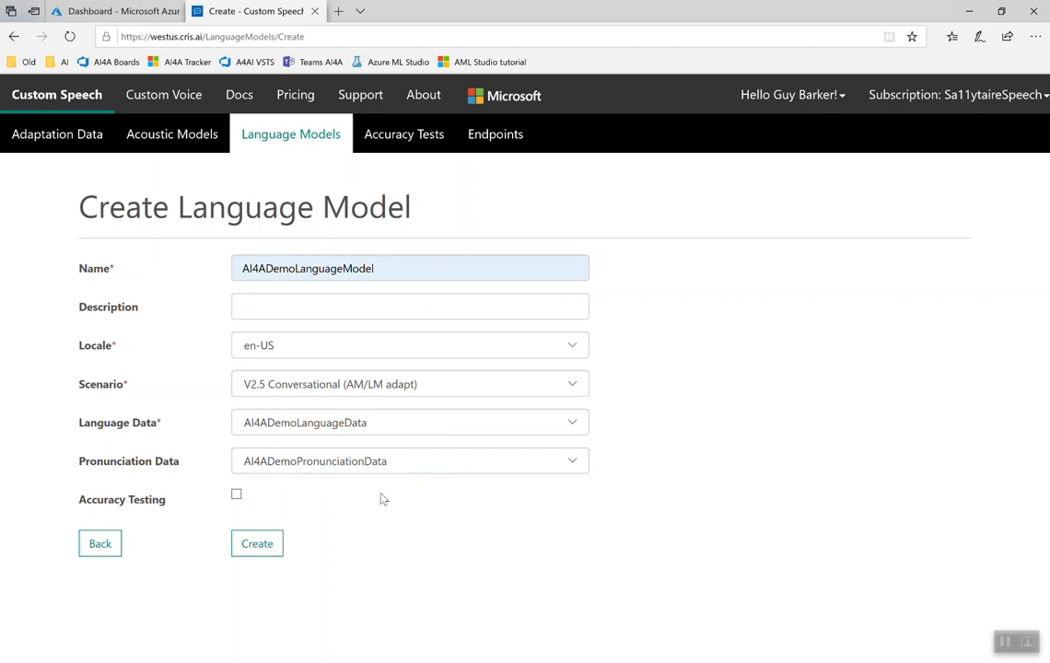
left_click(259, 544)
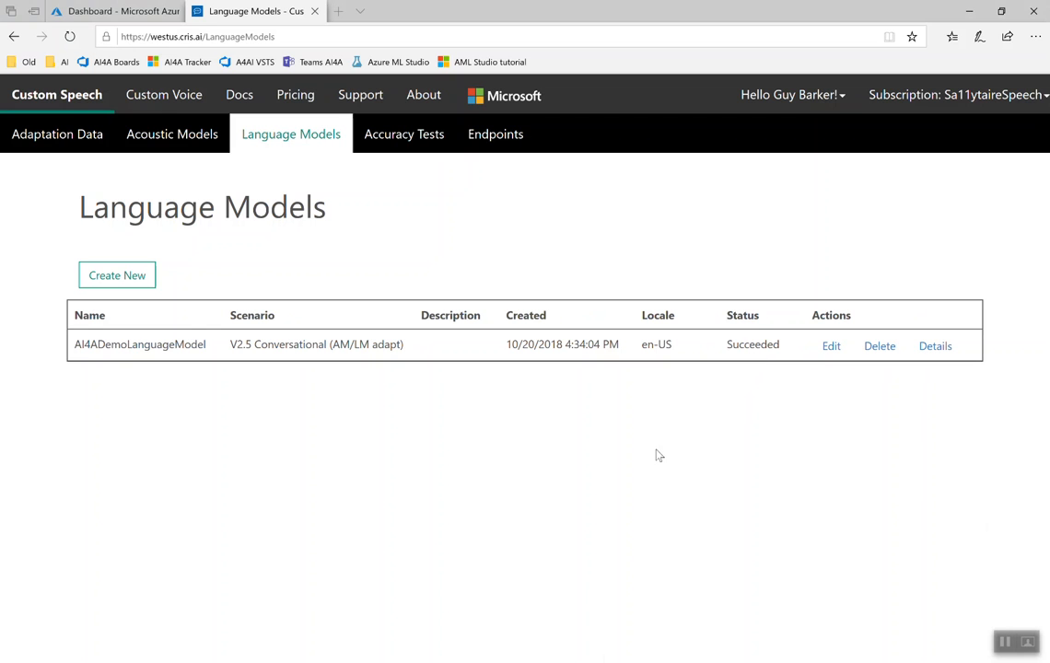
Step: Check the acoustic model's status and start a new endpoint named AI4ADemoCustomSpeechEndpoint
left_click(152, 146)
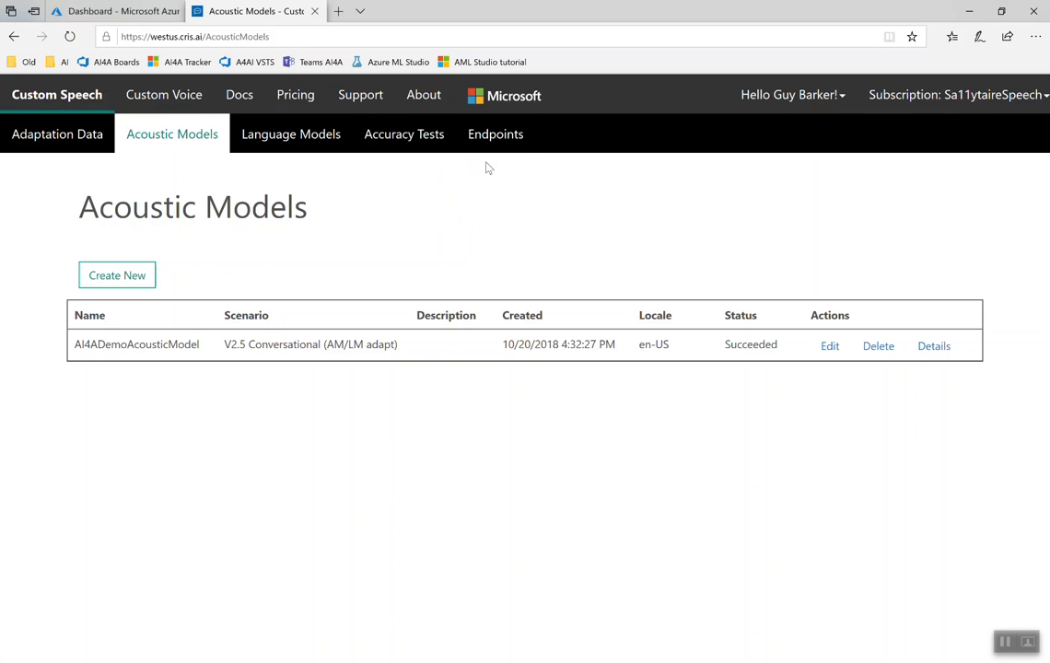
left_click(498, 138)
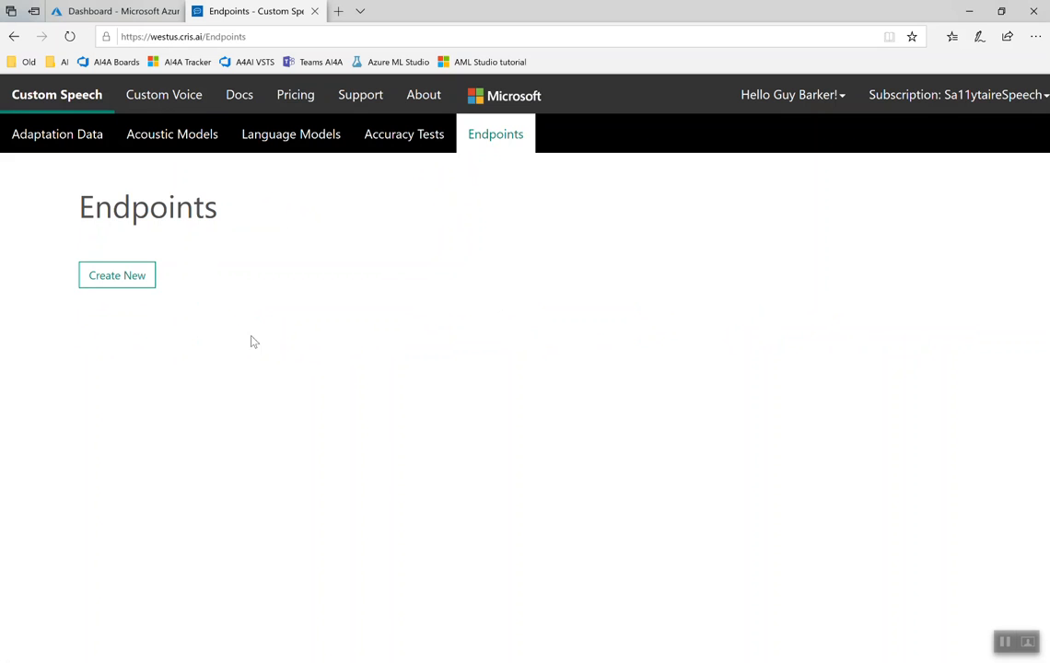
left_click(148, 278)
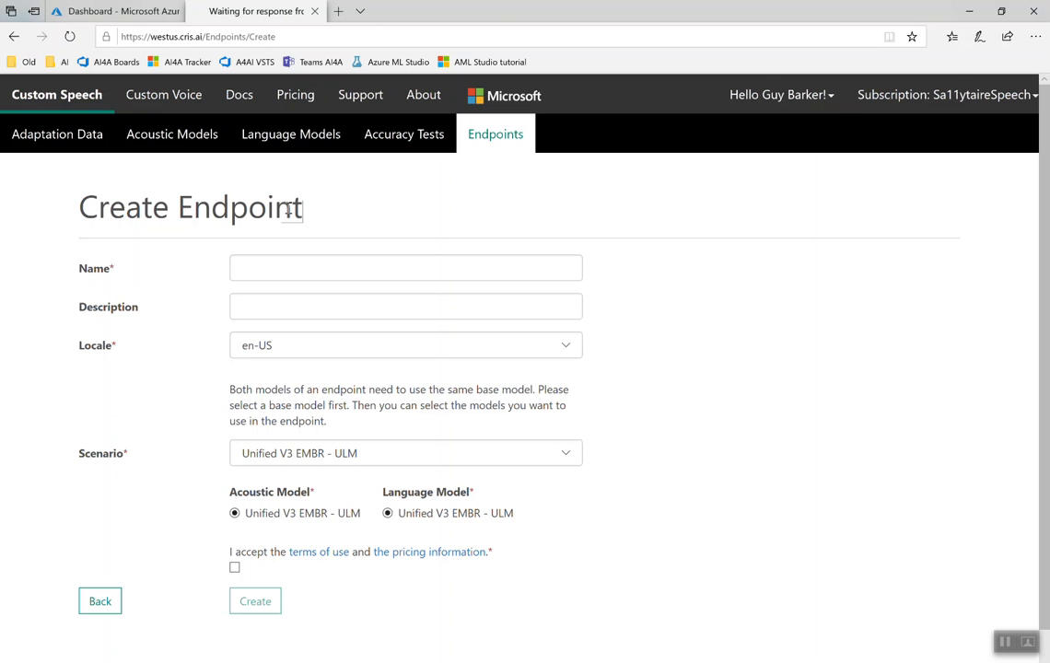
left_click(263, 265)
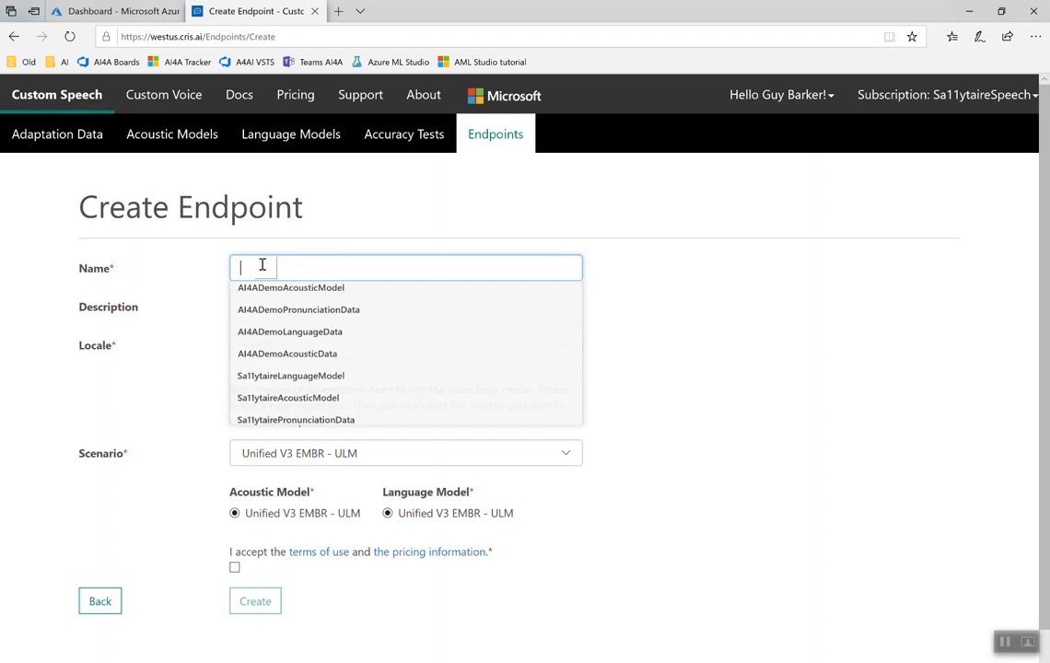
type("AI")
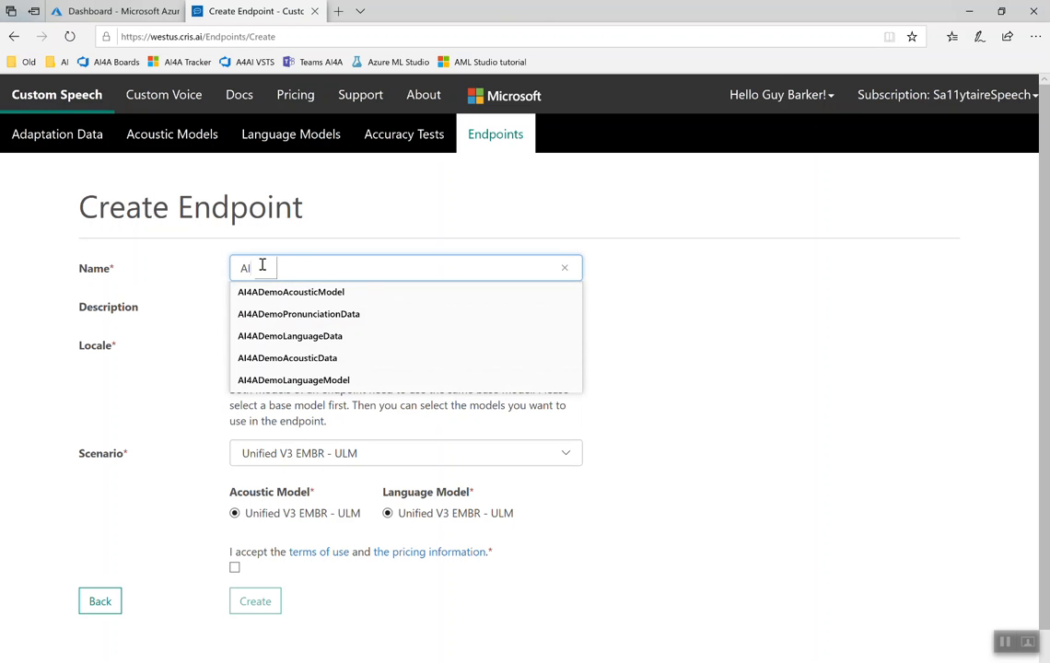
key("Down")
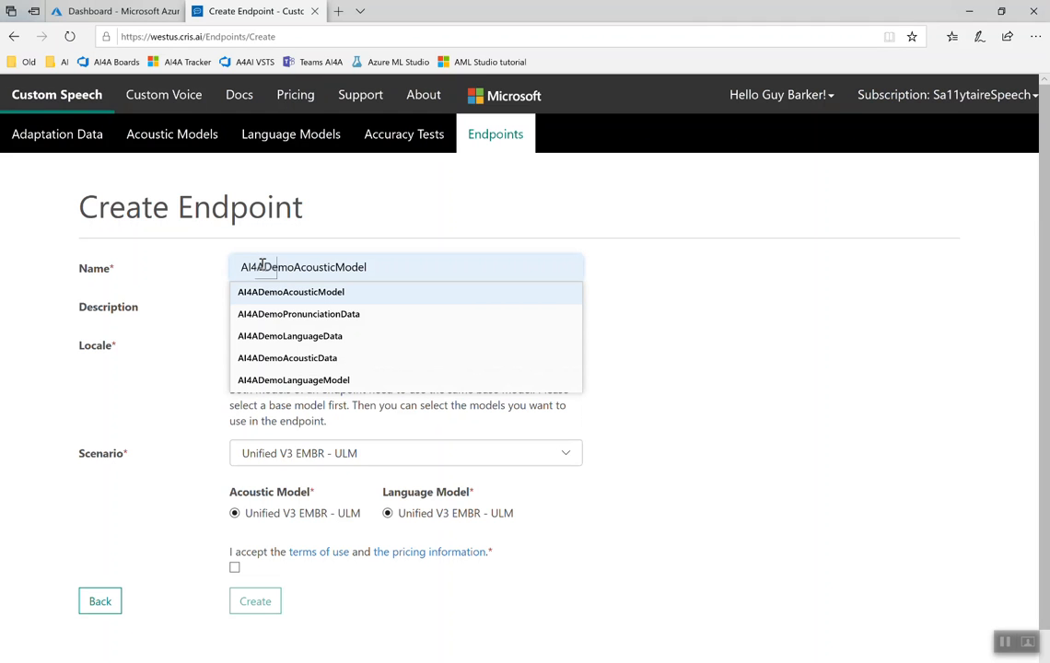
key("Down")
key("Down")
key("Down")
key("Down")
key("Down")
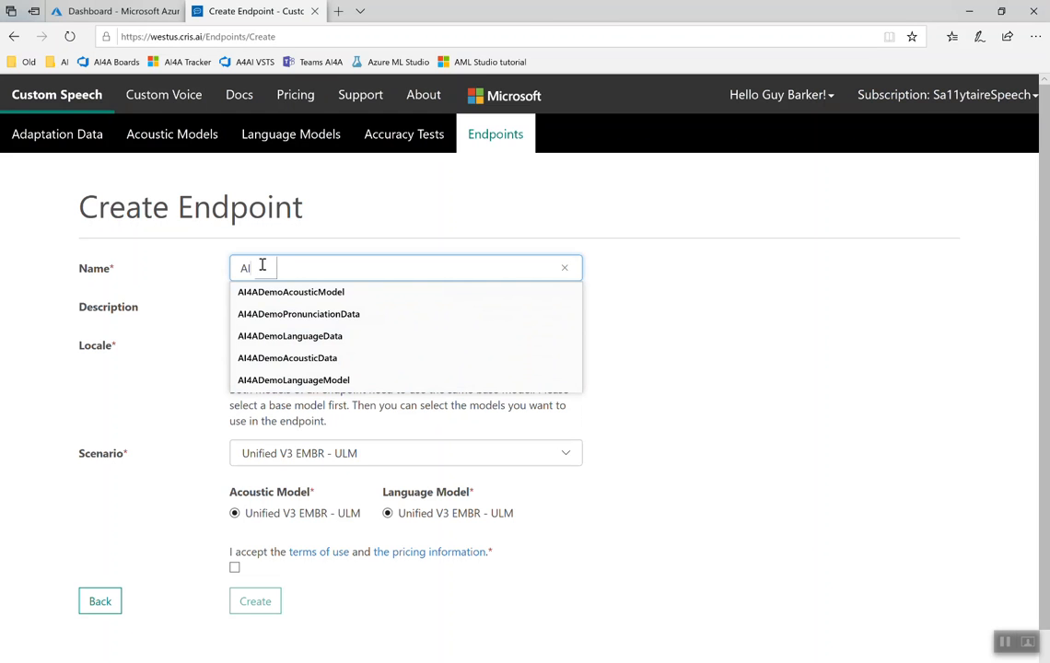
type("4ADemoCusto")
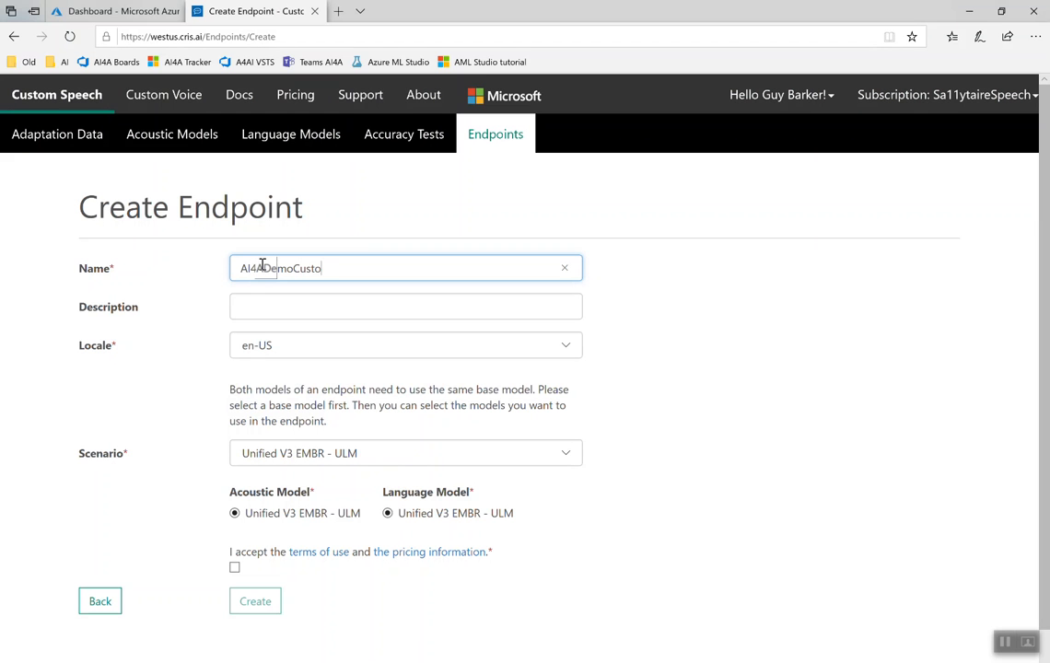
type("mSpeechEndpoint")
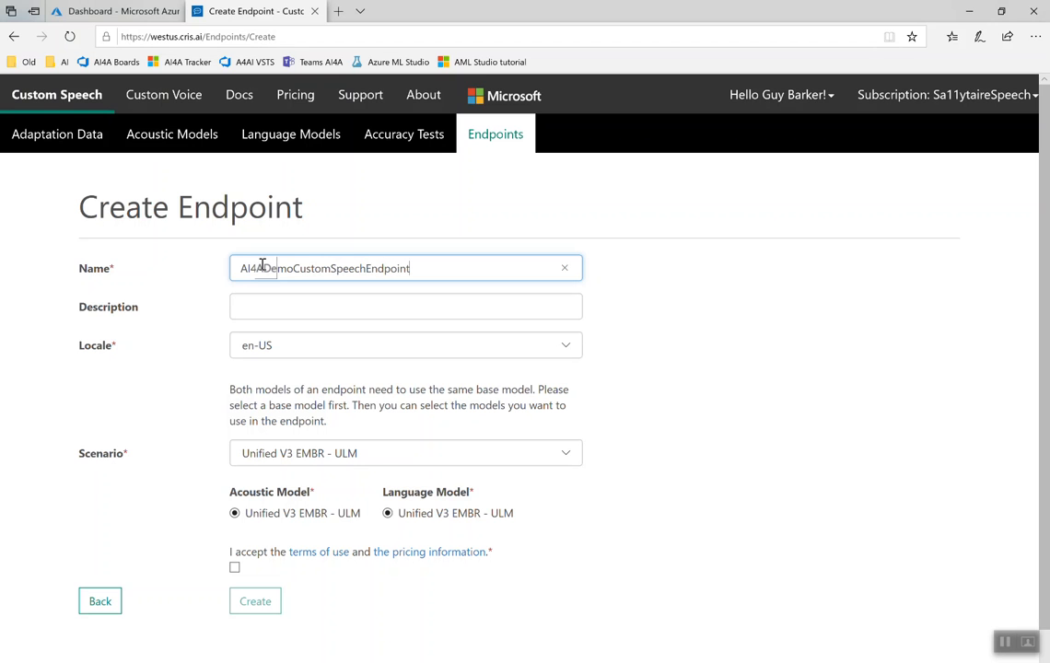
Step: Create the endpoint with the V2.5 Conversational (AM/LM adapt) scenario, AI4ADemoAcousticModel and AI4ADemoLanguageModel, accepting the terms of use and pricing information
left_click(567, 458)
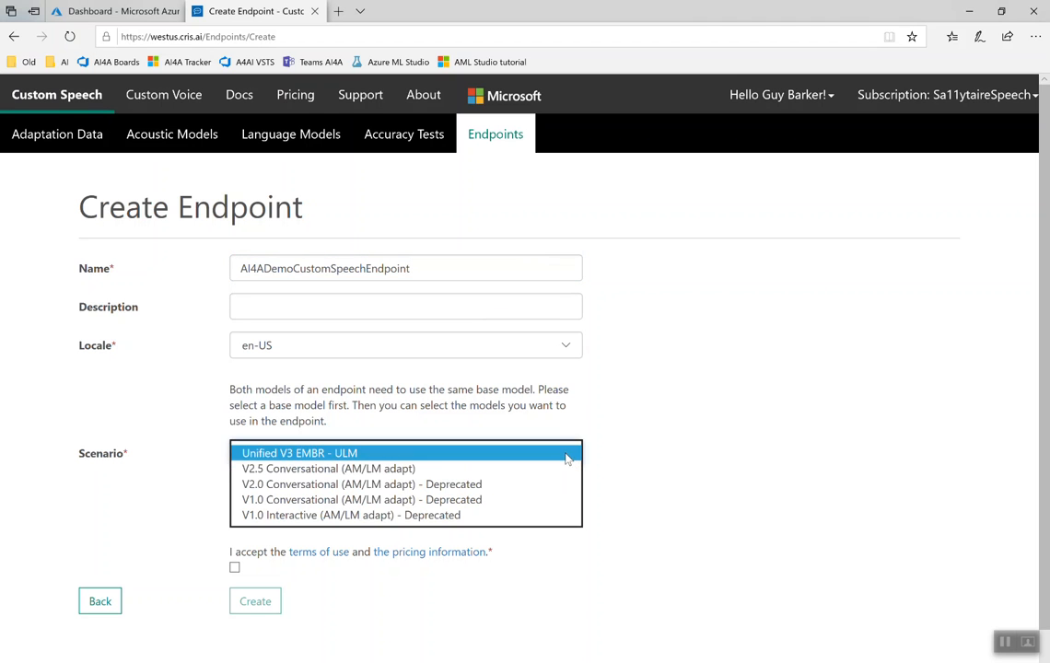
left_click(443, 470)
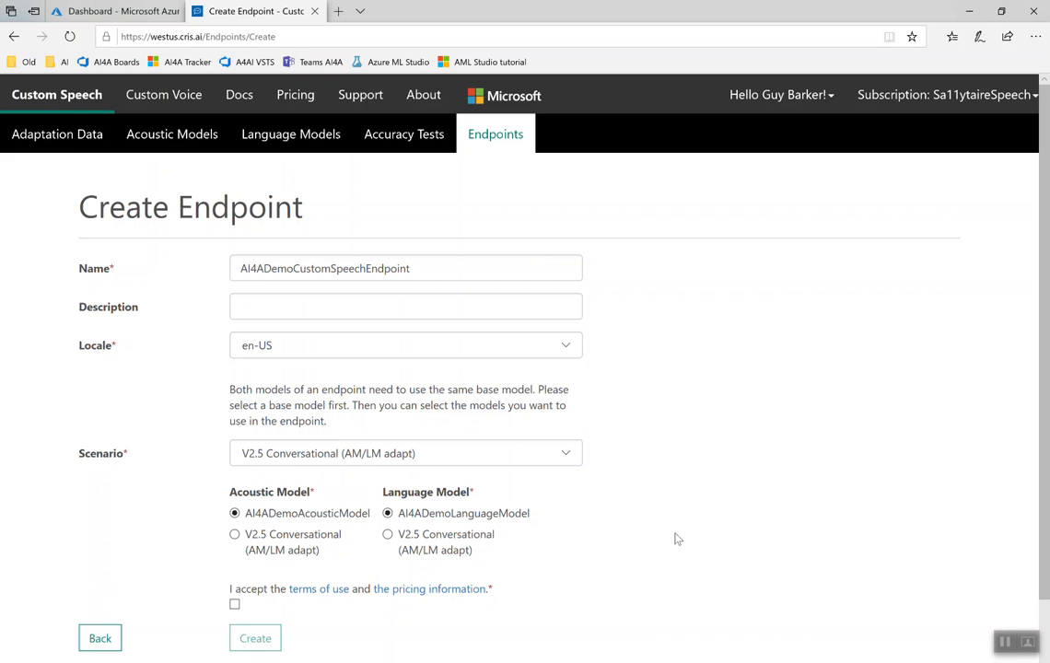
left_click(235, 605)
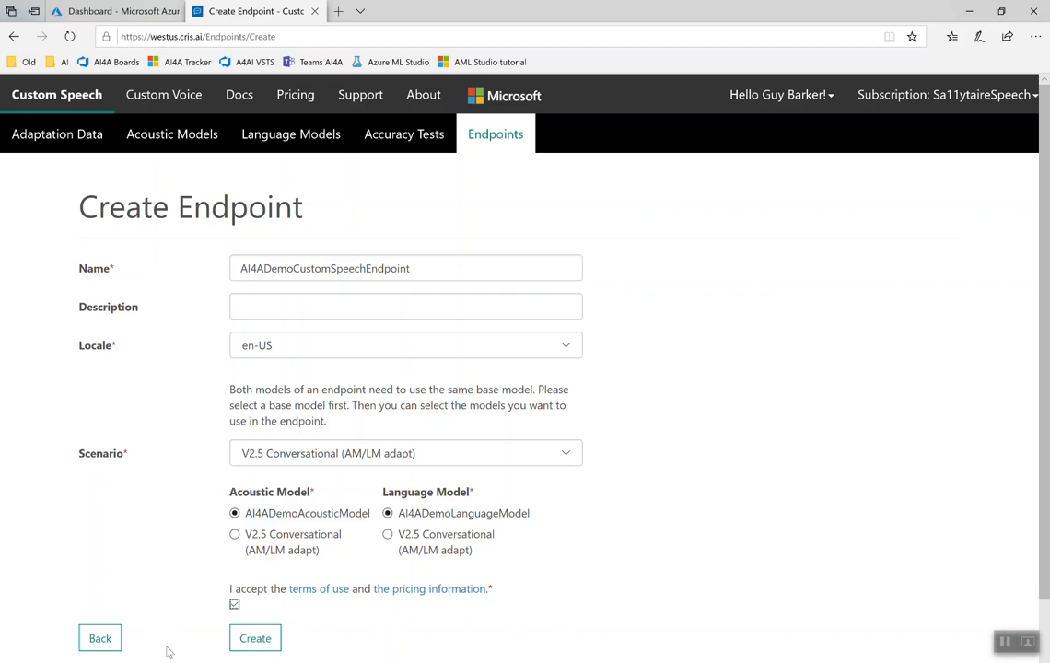
left_click(250, 643)
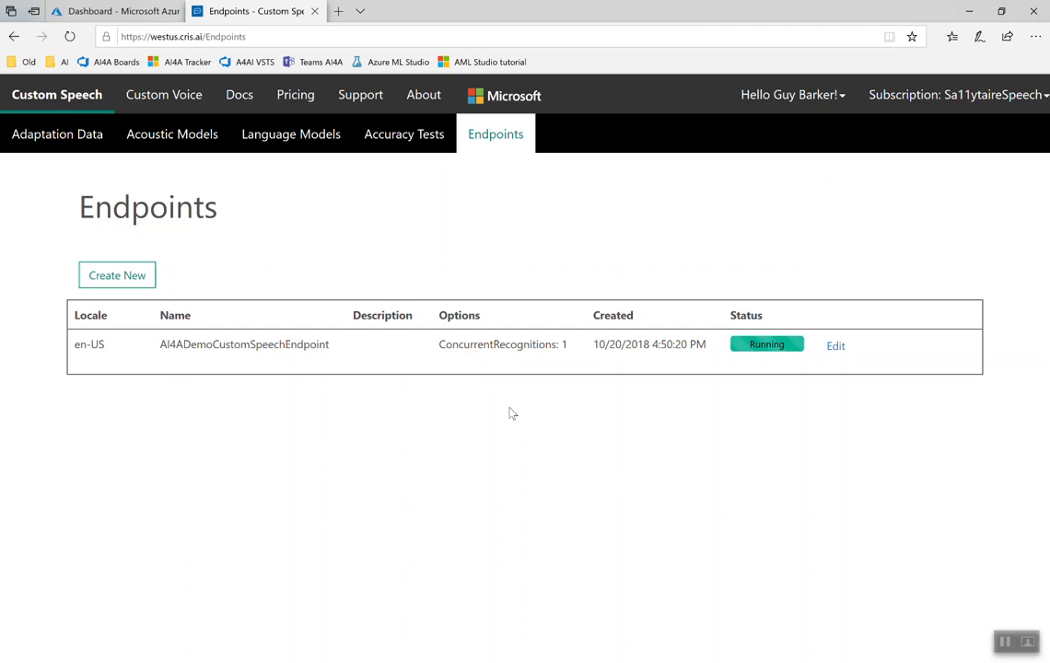
left_click(1005, 642)
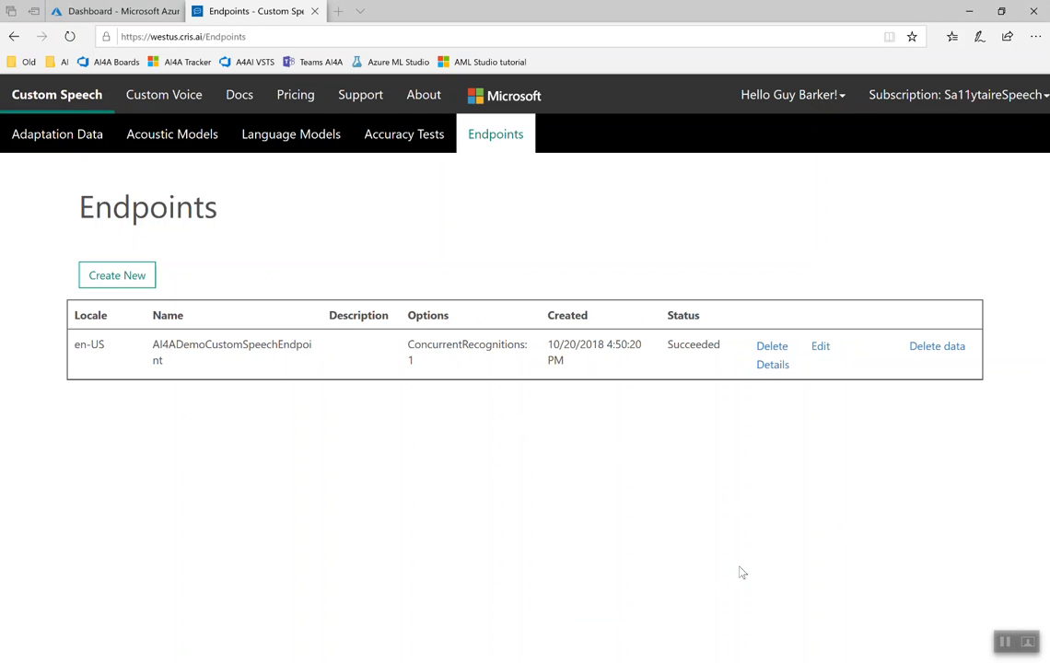
Step: Open the details of AI4ADemoCustomSpeechEndpoint and review its model information, endpoint ID, subscription key field, region and protocol URLs
left_click(778, 367)
left_click(778, 366)
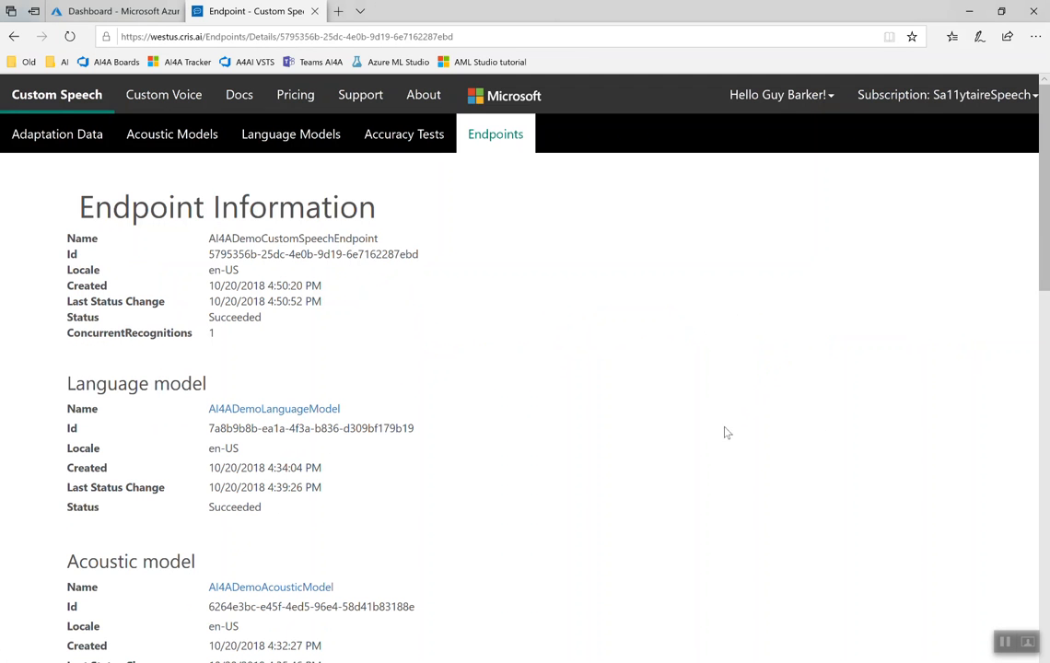
scroll(1045, 382, "down", 5)
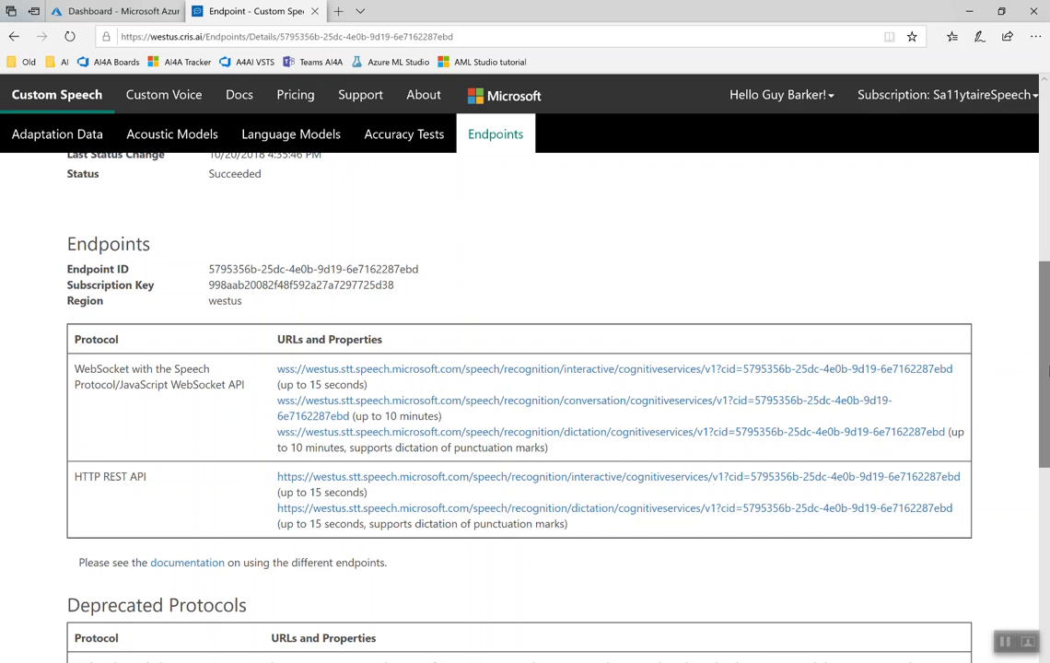
scroll(1046, 372, "up", 5)
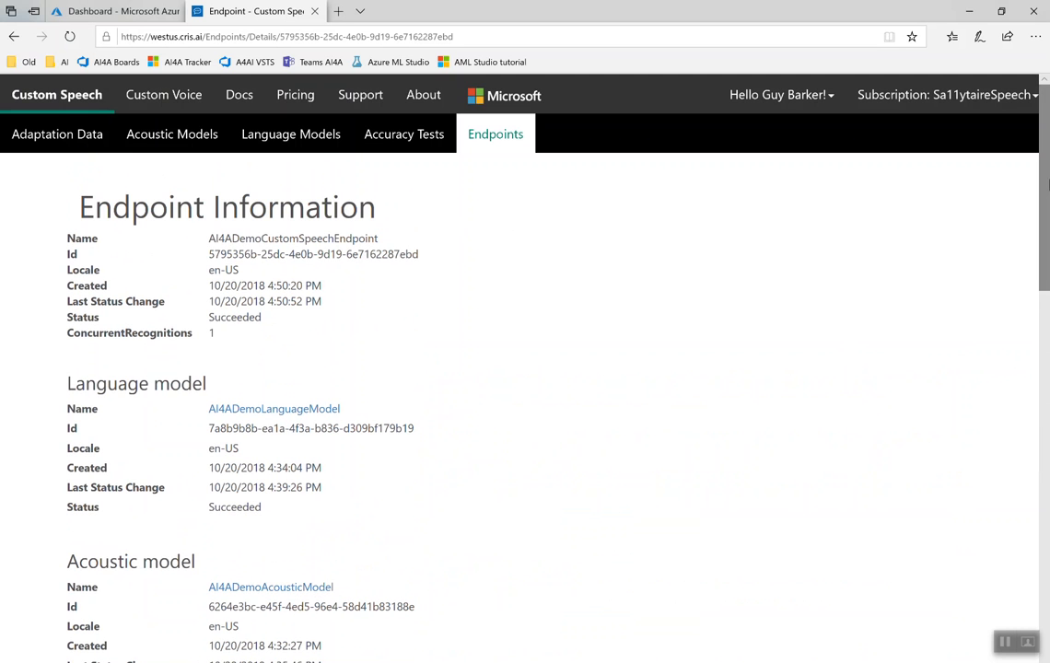